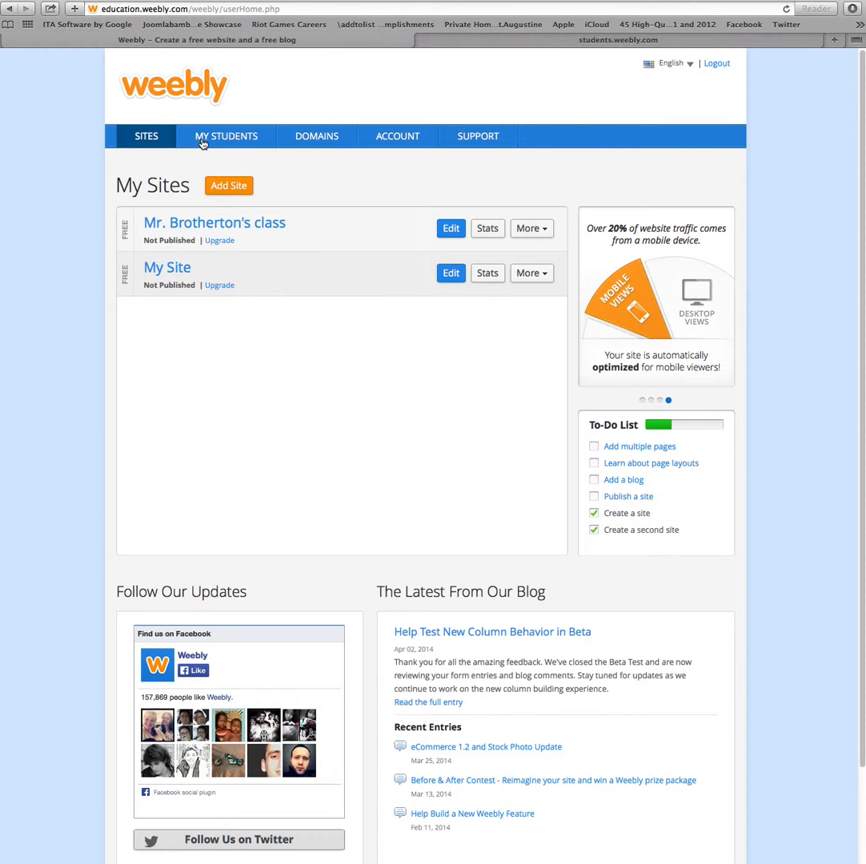
- Create the public class 'Mr. B's 3rd Class' with grade level 3rd
click(203, 140)
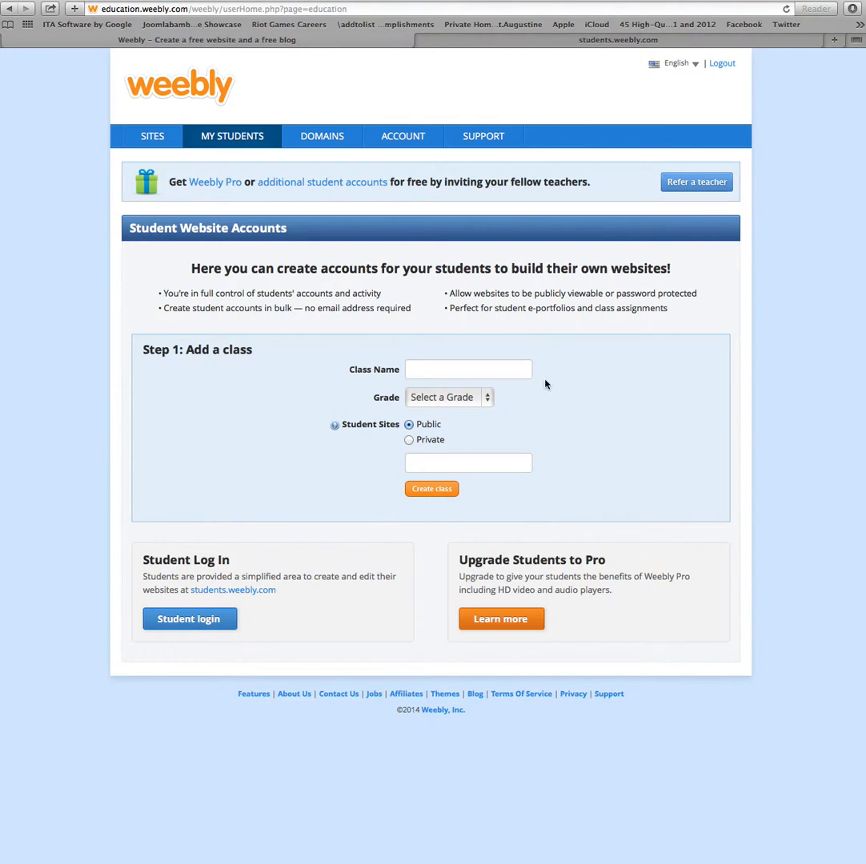
click(505, 372)
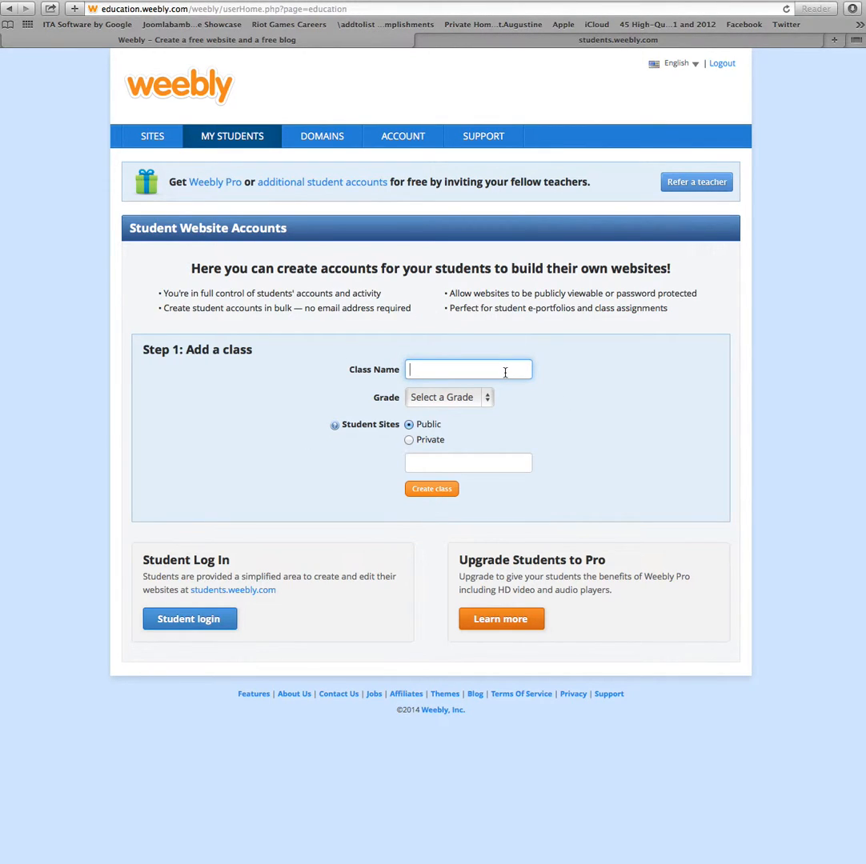
text(Mr. B's 3rd Class)
click(454, 407)
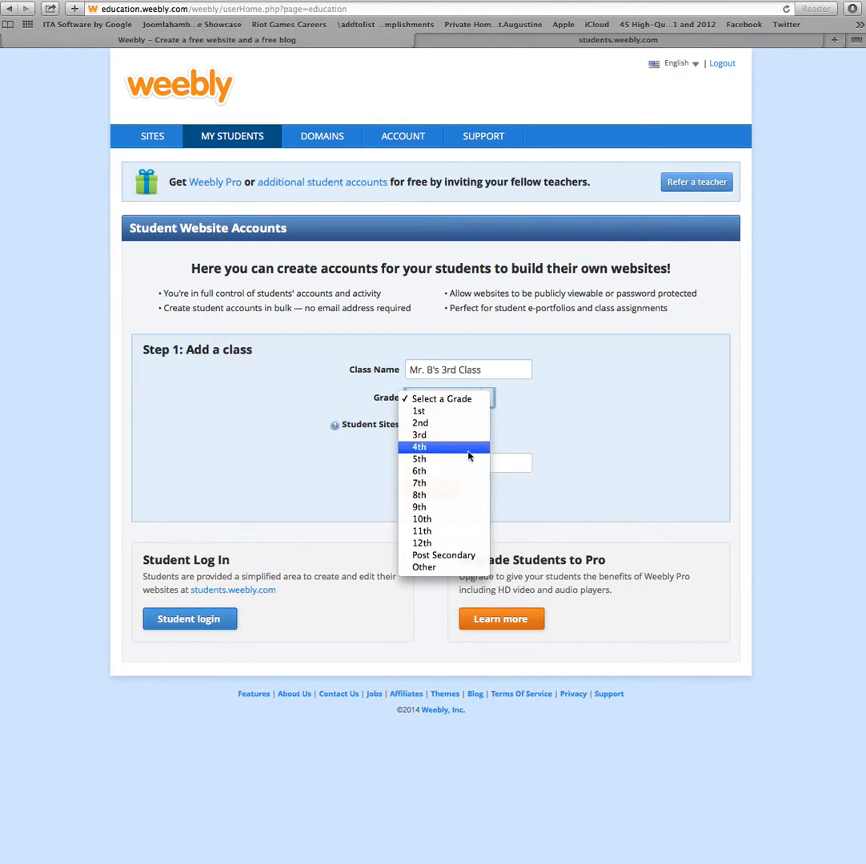
click(443, 435)
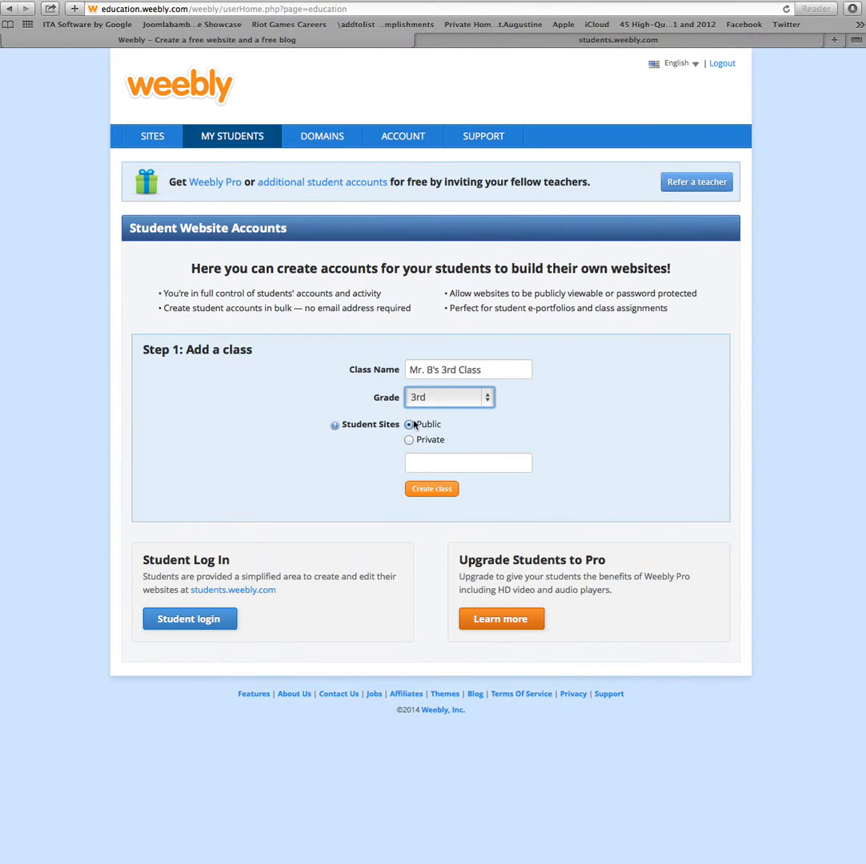
click(431, 490)
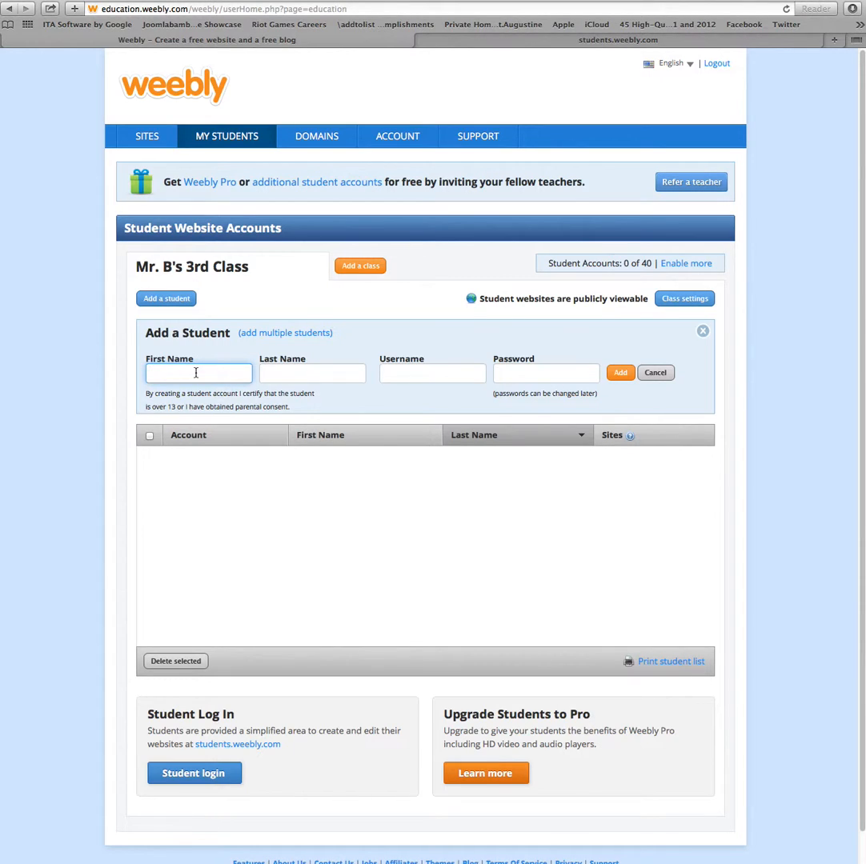
- Enter the test student's first and last name, a username and a password in the Add a Student form
text(Student)
key(Tab)
text(Test)
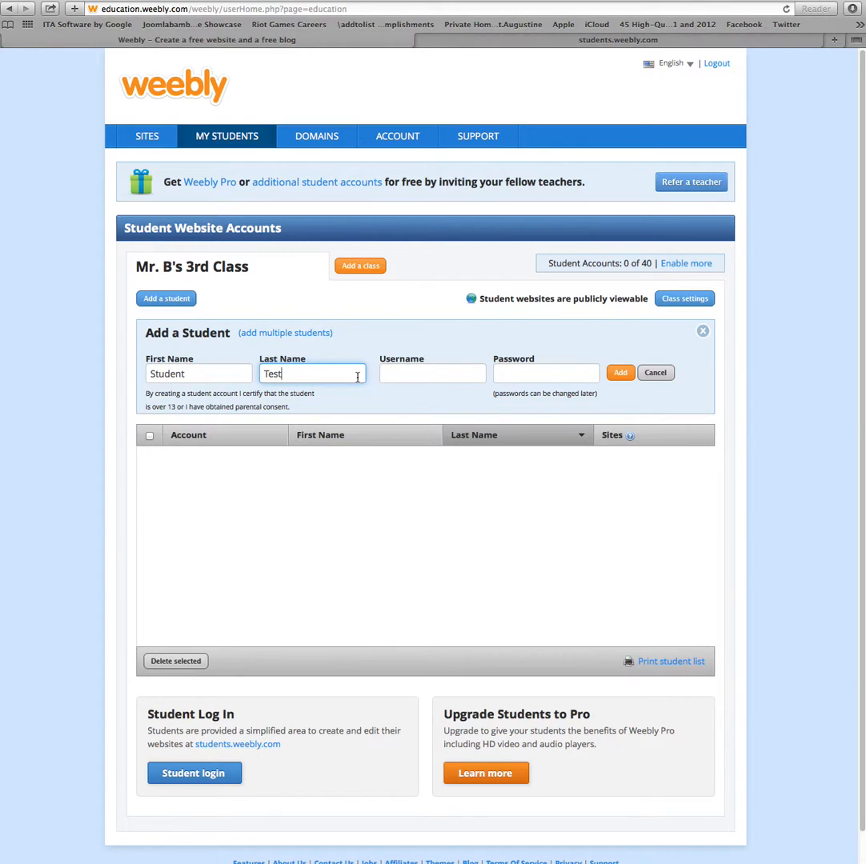
click(402, 380)
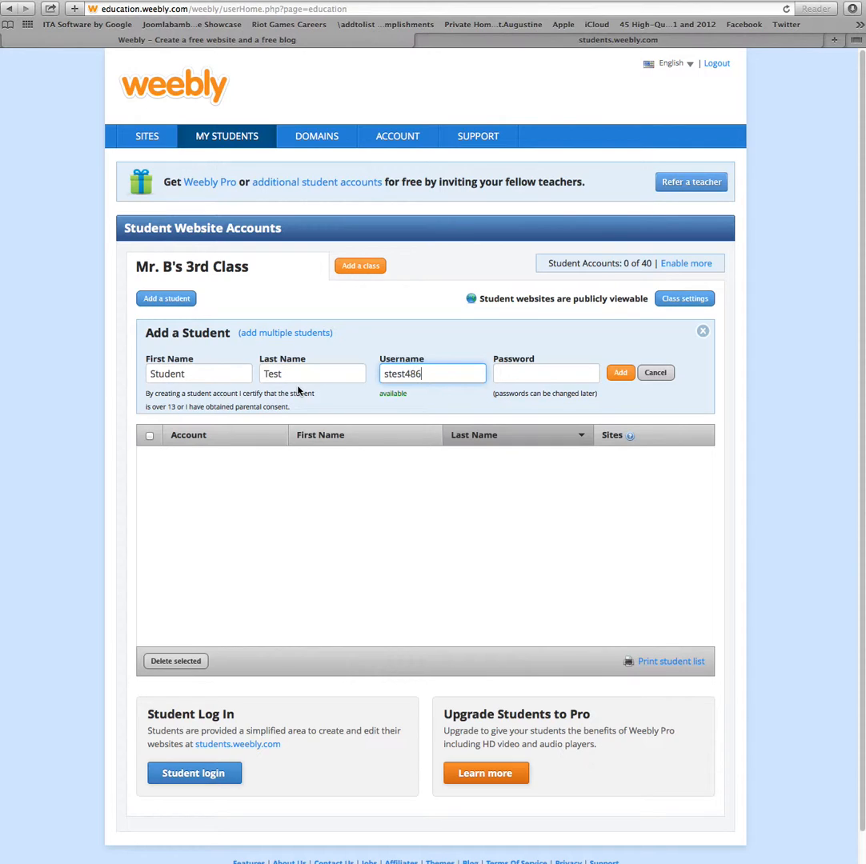
click(518, 373)
text(password)
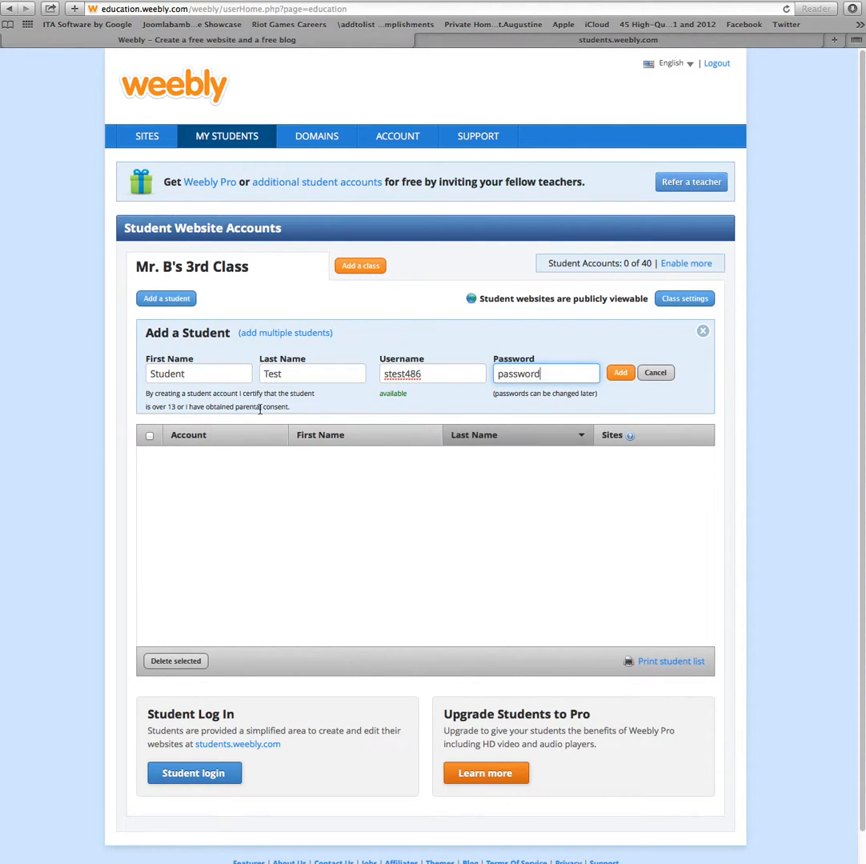
drag(295, 408, 315, 410)
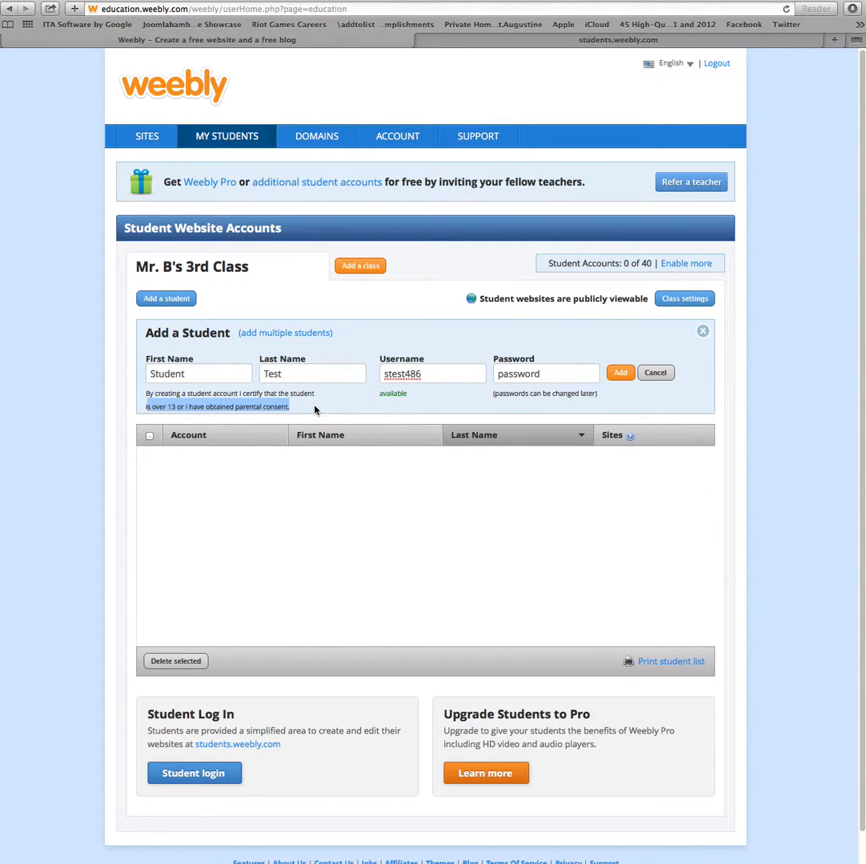
- Add the test student to Mr. B's 3rd Class, making it 1 of 40 accounts
click(314, 409)
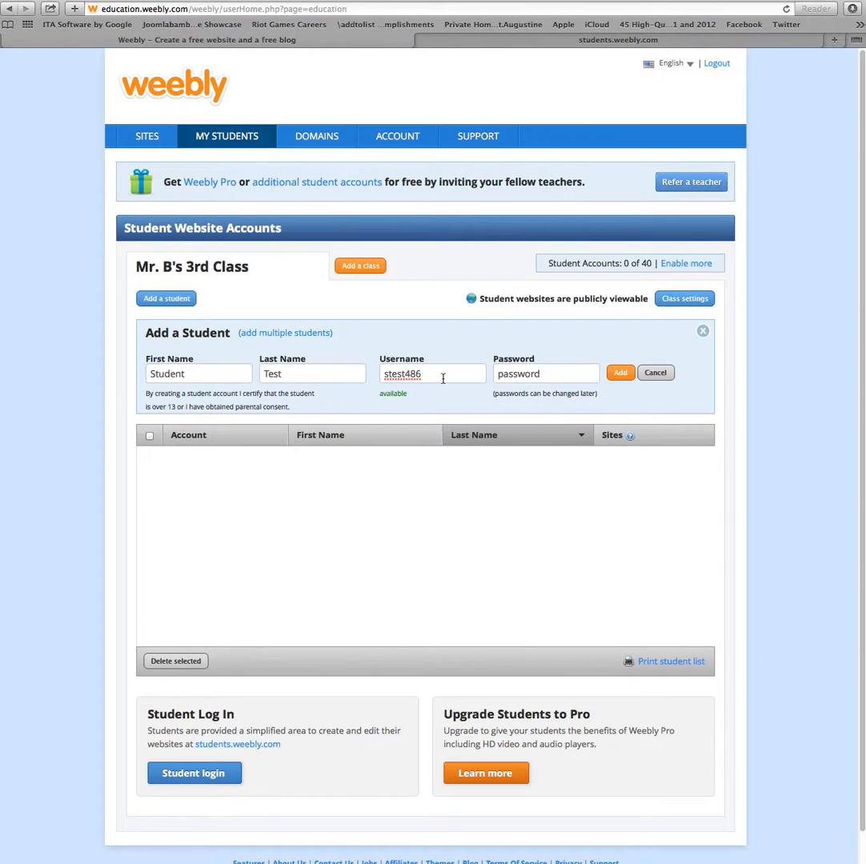
click(620, 373)
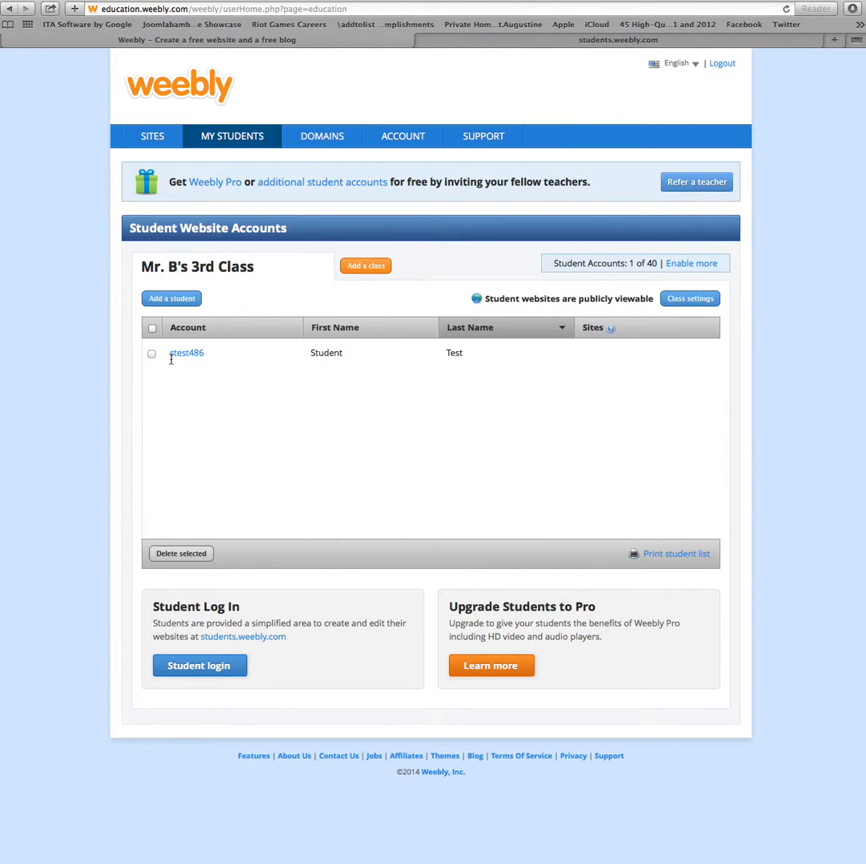
- Log in on students.weebly.com with the student's username and password, declining to save the password
click(448, 40)
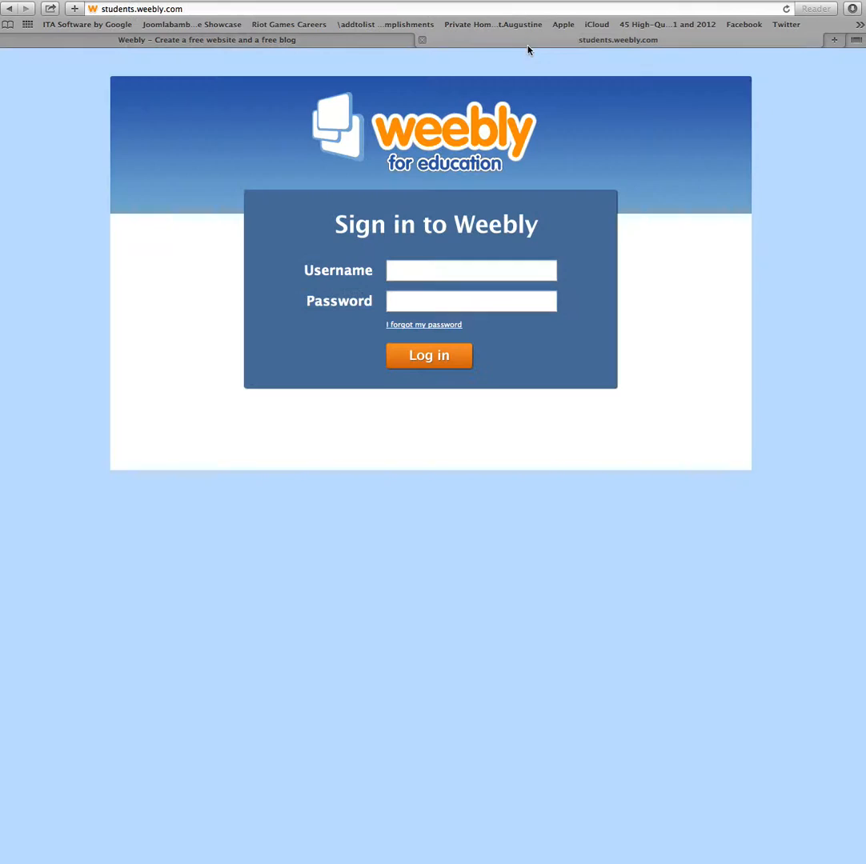
click(462, 269)
text(stest486)
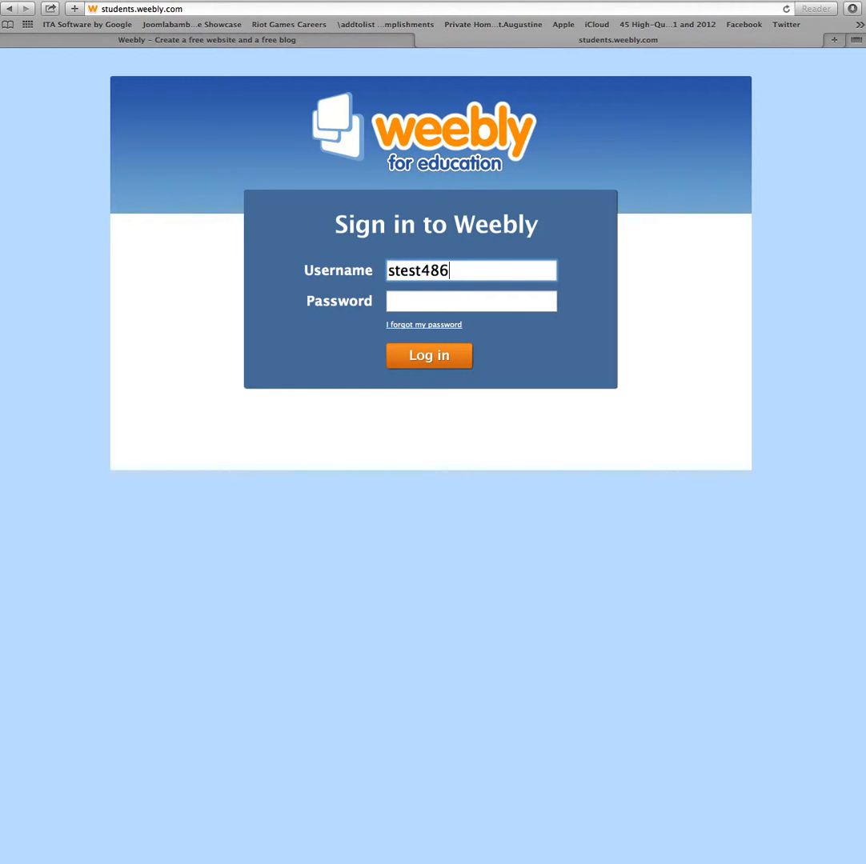
key(Tab)
text(********)
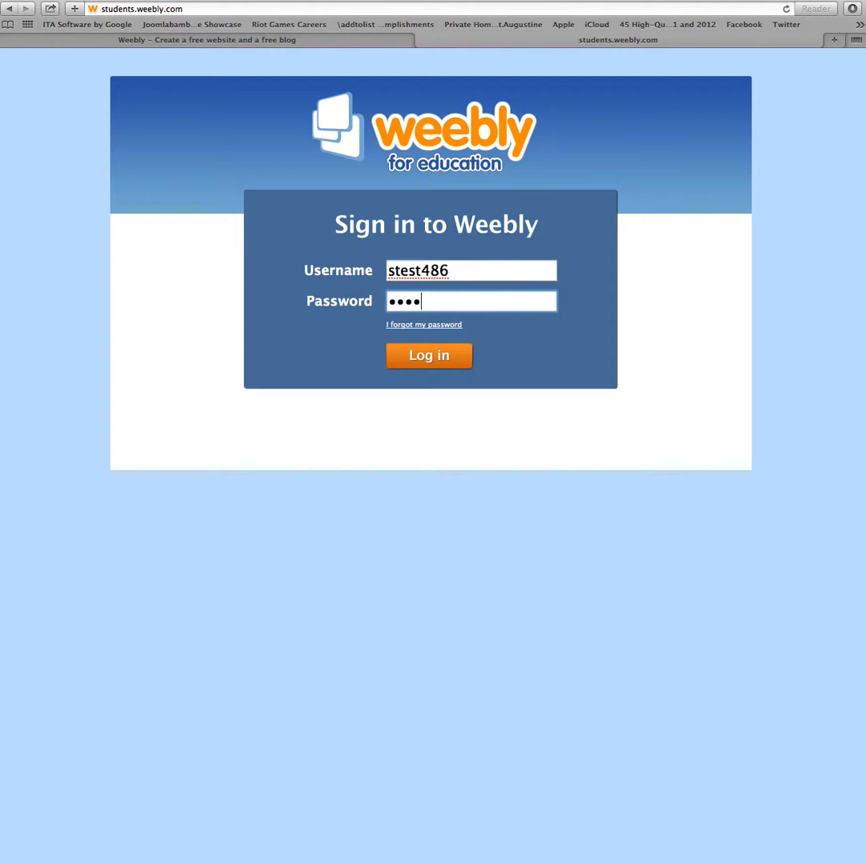
click(453, 365)
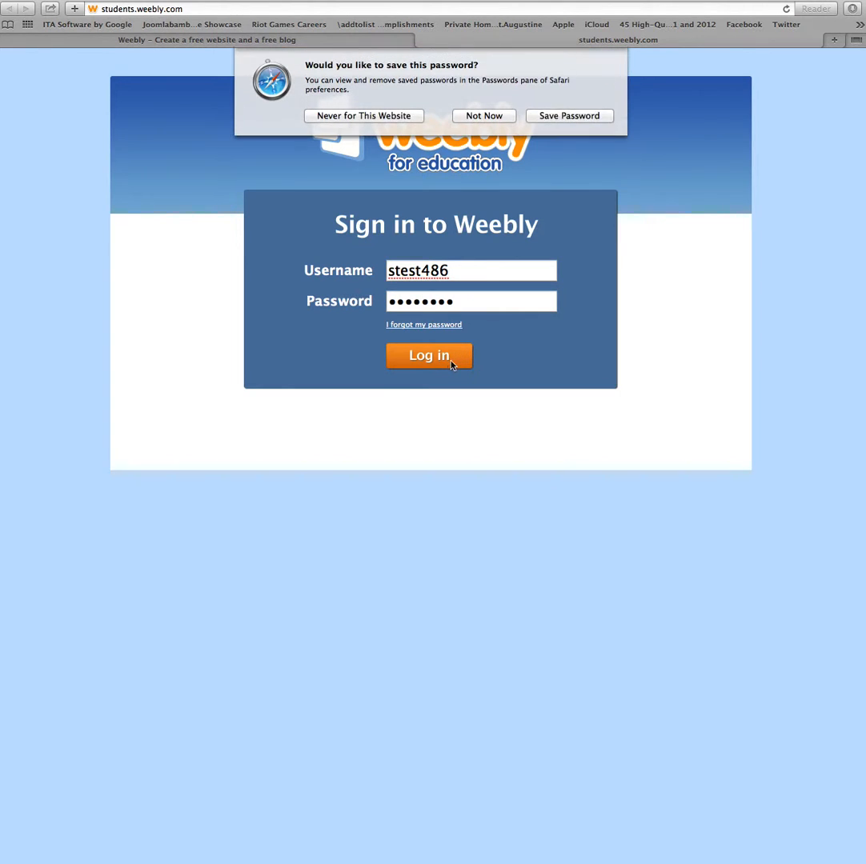
click(504, 116)
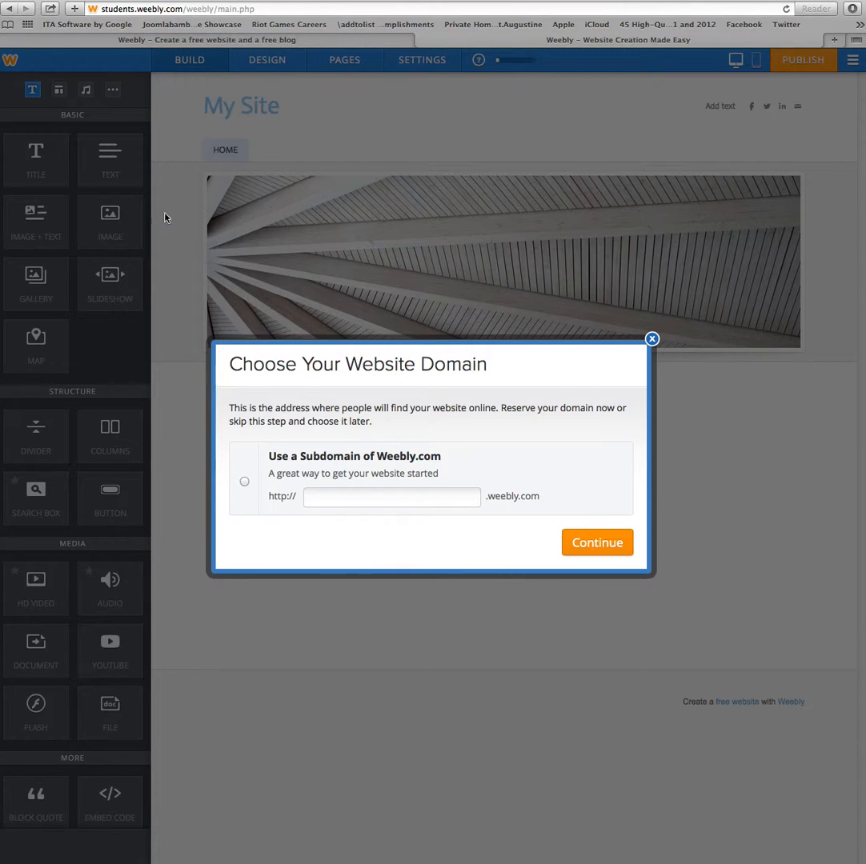
- Choose the free subdomain studenttest1website.weebly.com for the student's site and continue
click(245, 485)
click(320, 499)
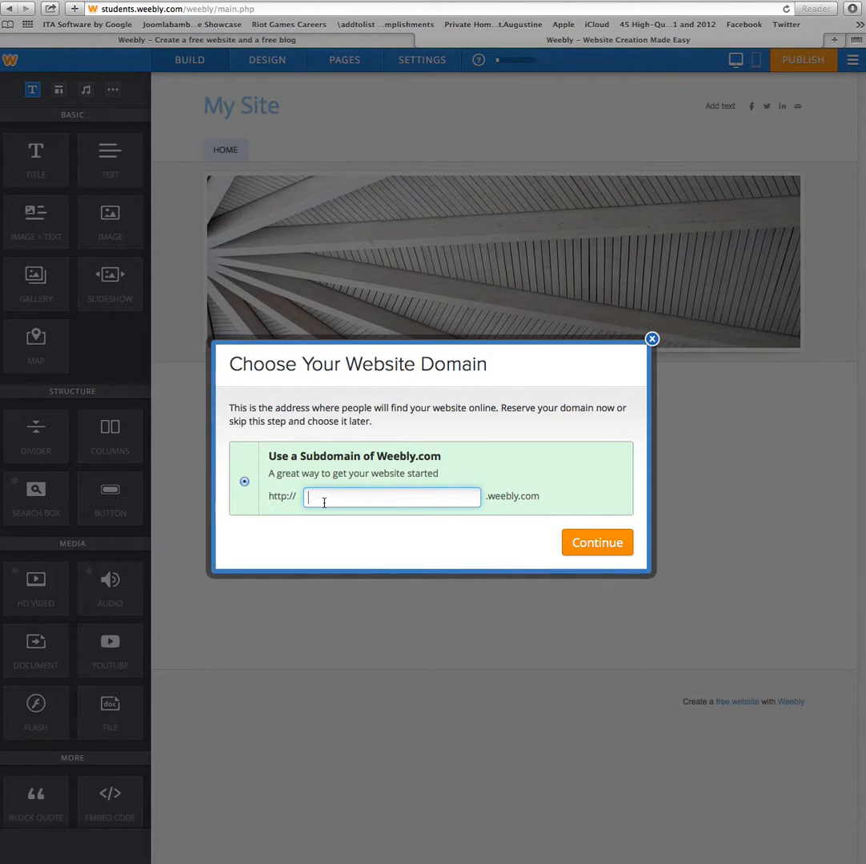
text(studenttest)
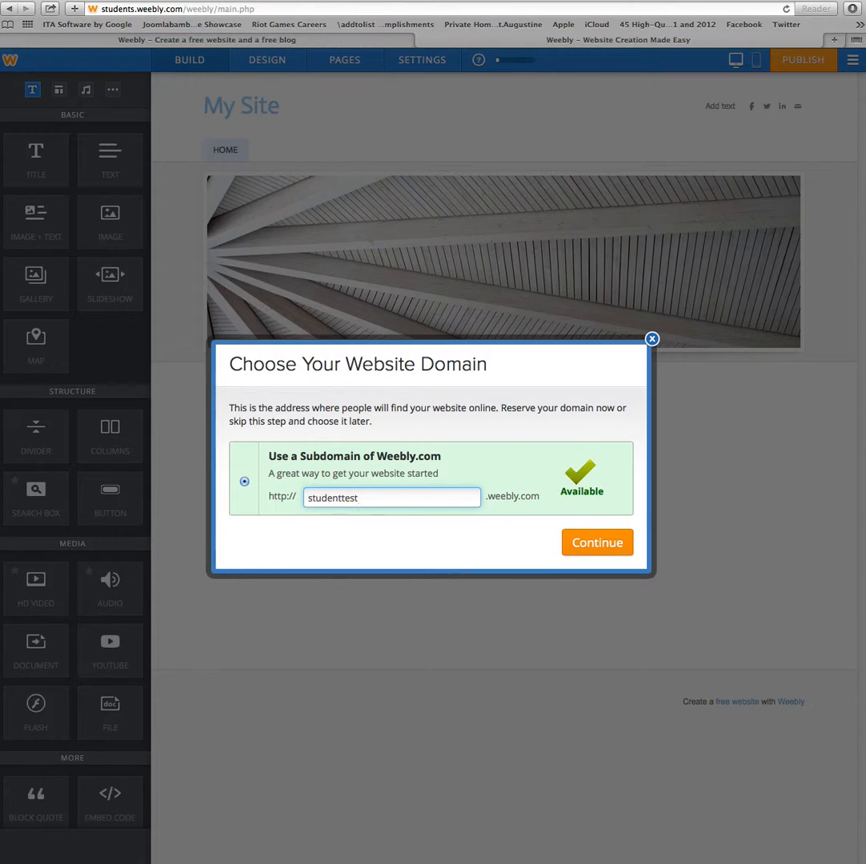
text(1)
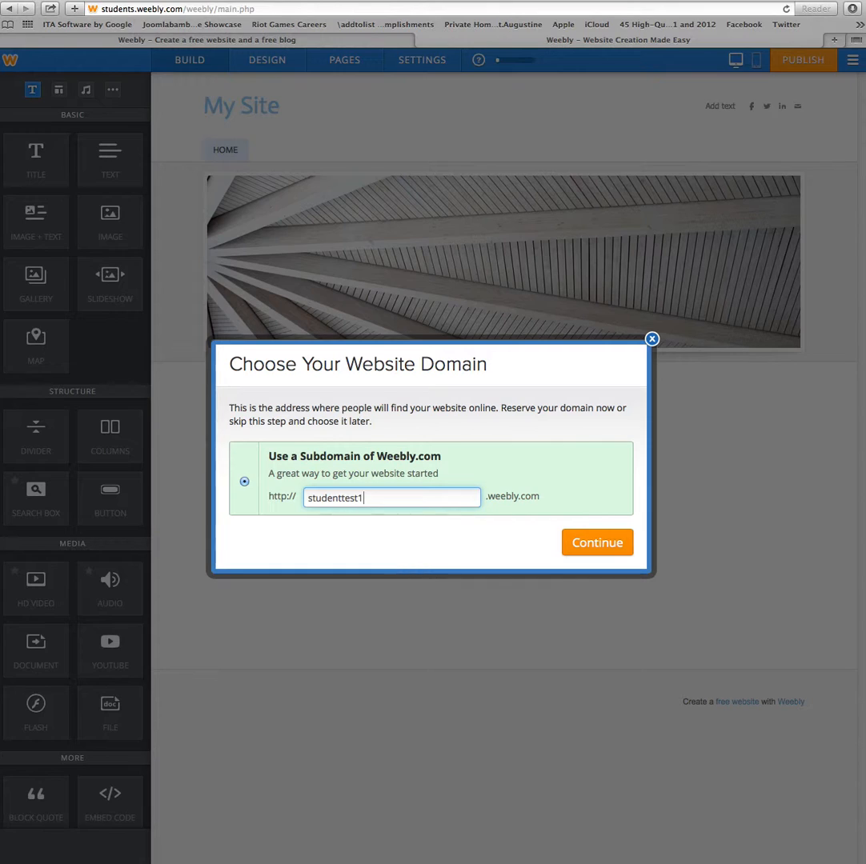
text(website)
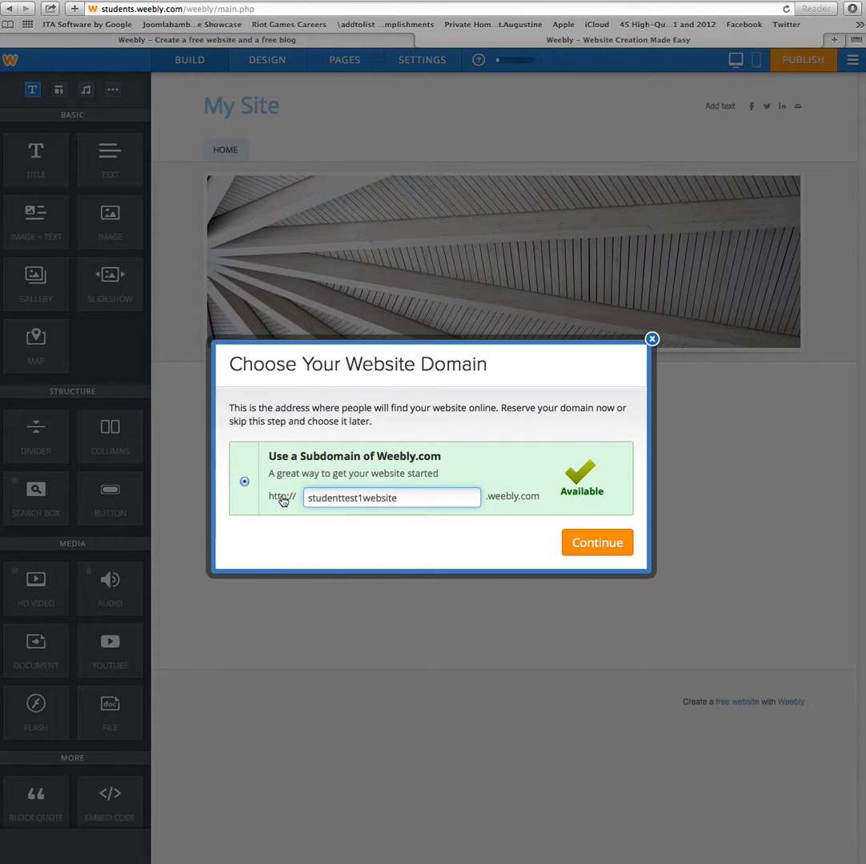
click(596, 545)
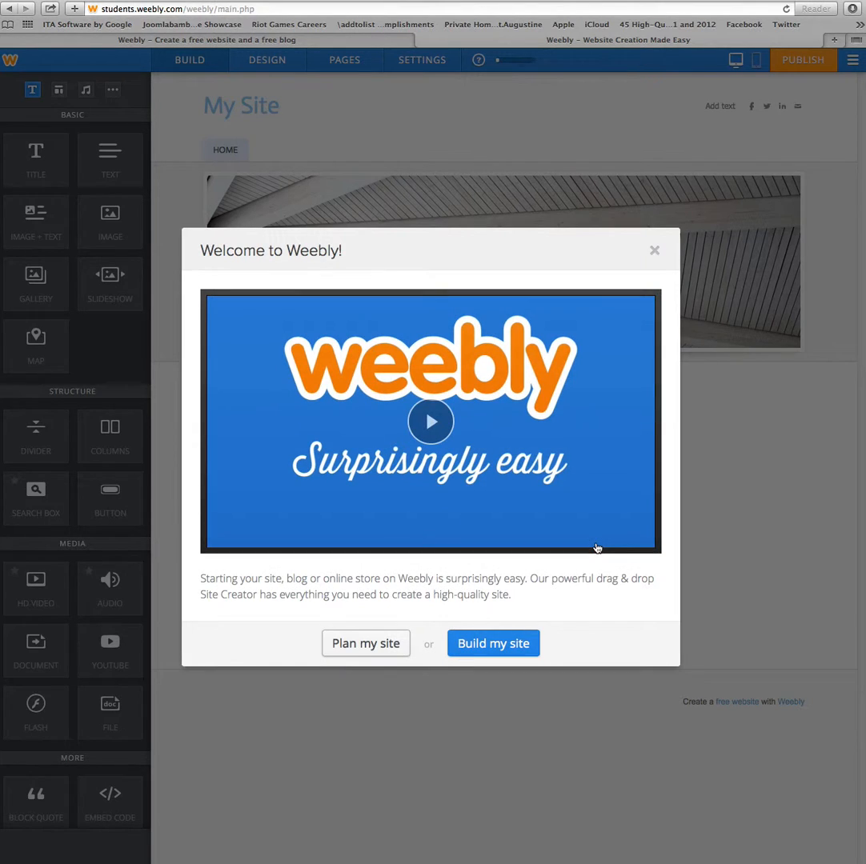
- Start building the site and add a 'Text goes here' text block below the banner photo
click(510, 652)
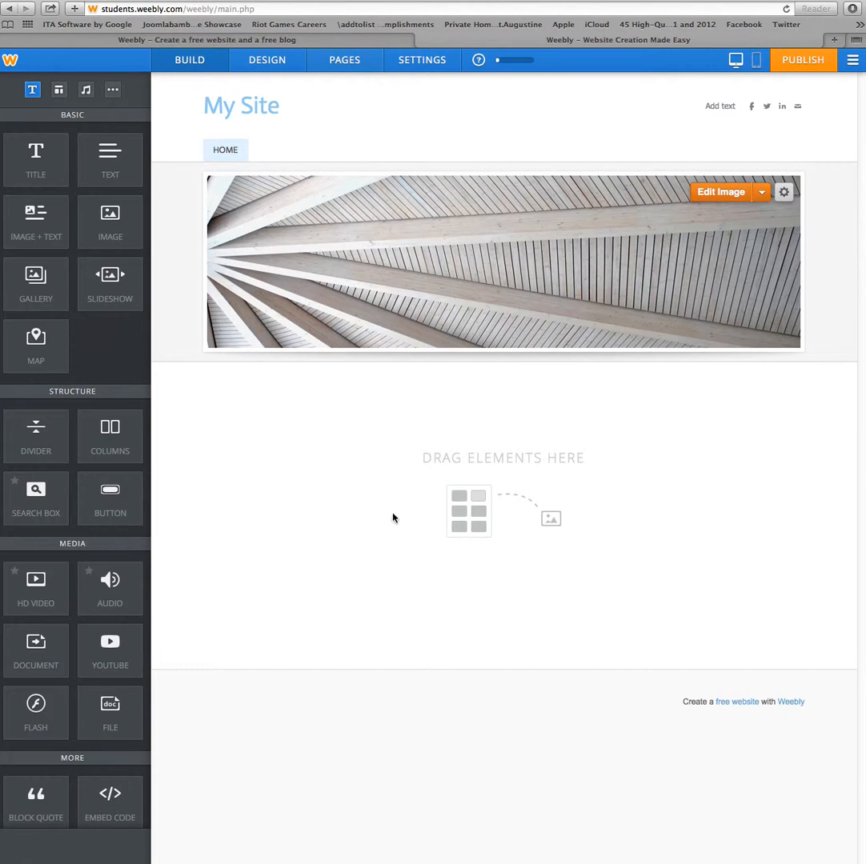
drag(104, 164, 358, 510)
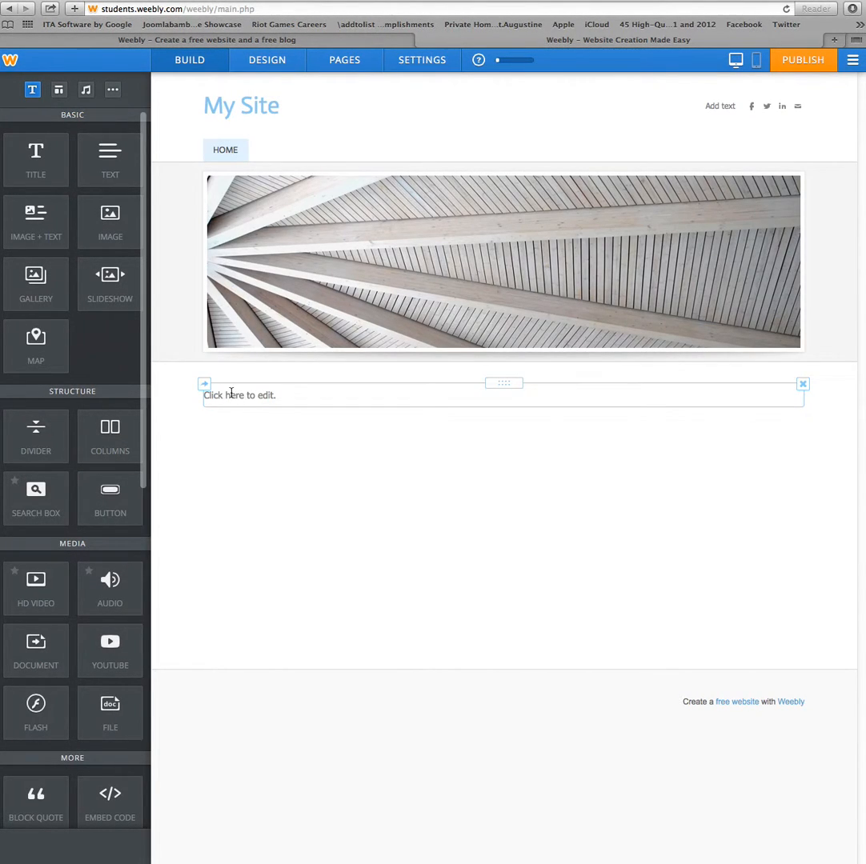
click(230, 392)
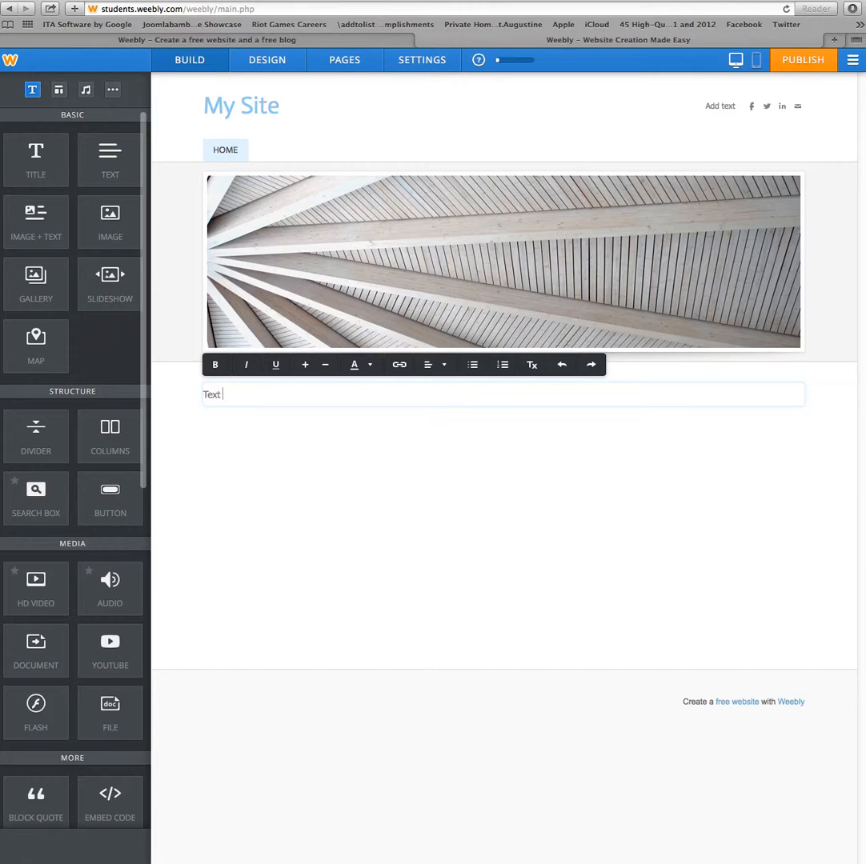
click(390, 521)
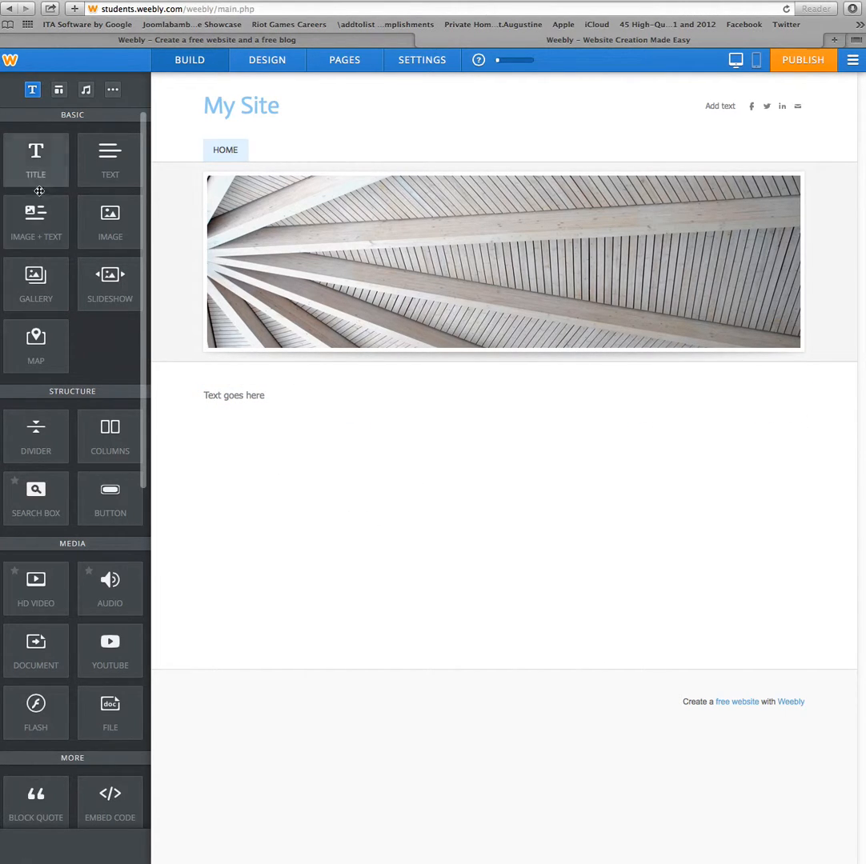
- Place an empty image block beneath the text, cancelling the photo upload
drag(95, 233, 269, 475)
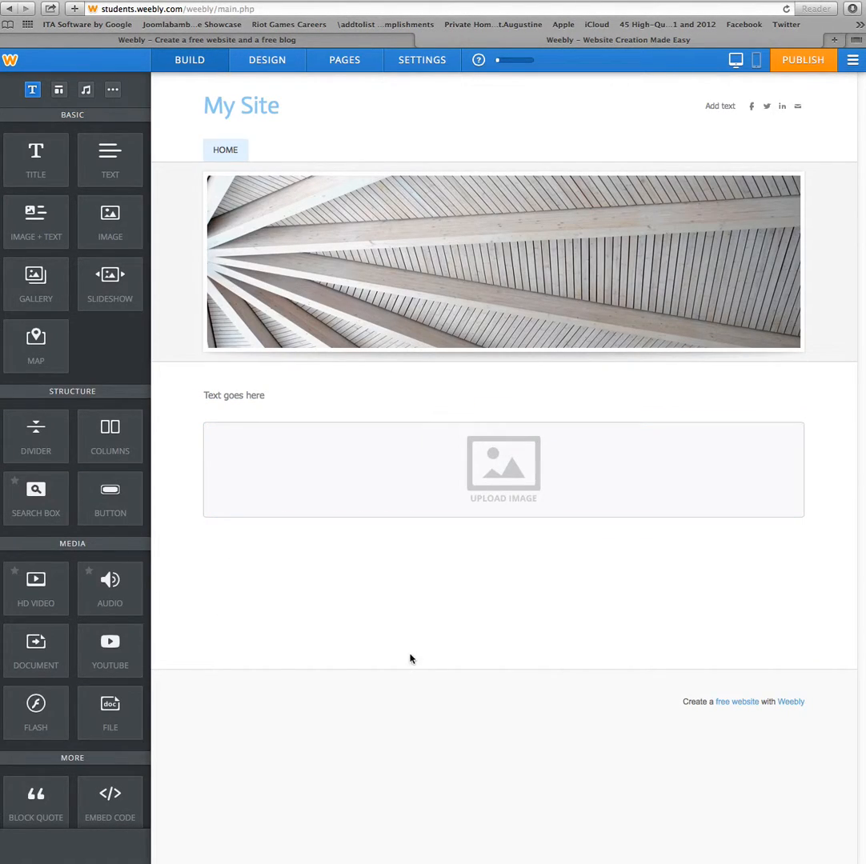
click(478, 485)
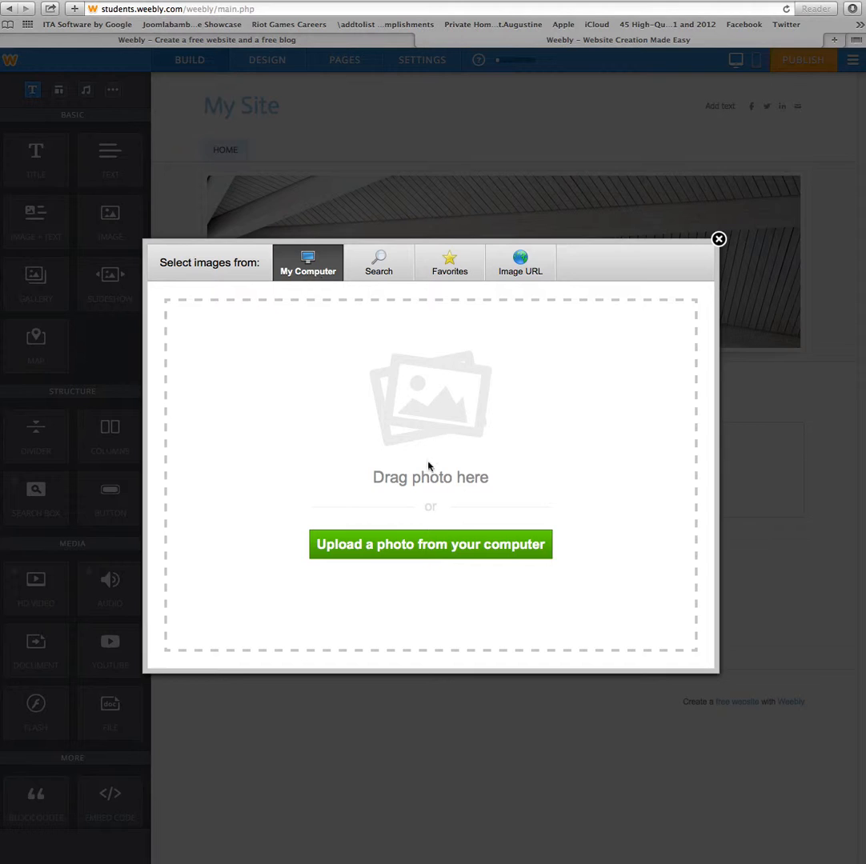
click(452, 548)
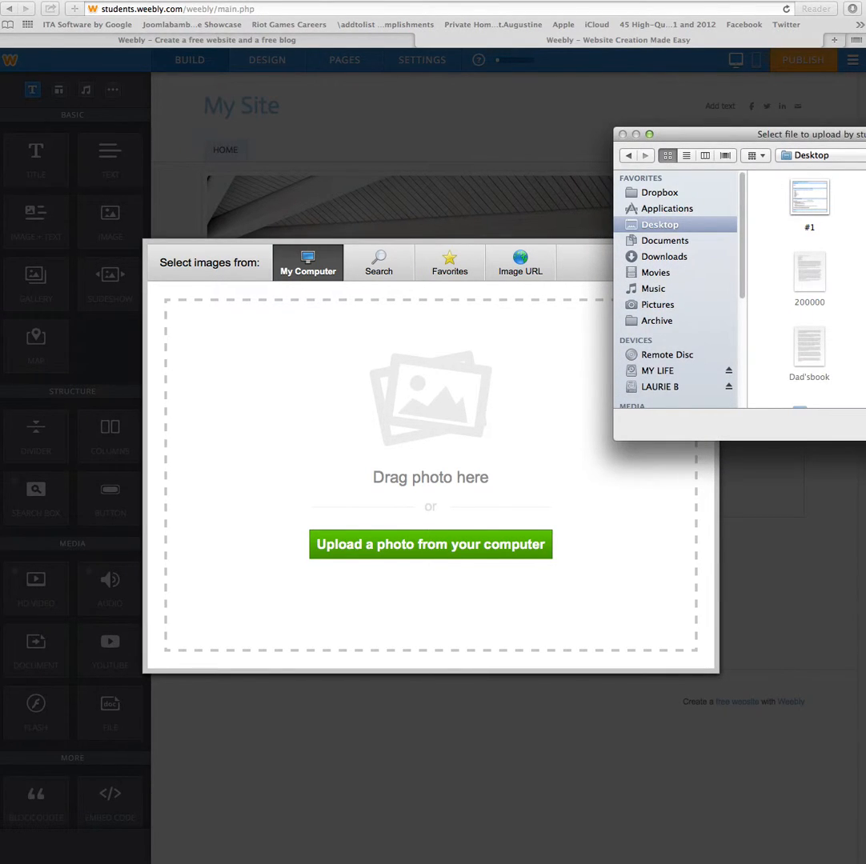
key(Escape)
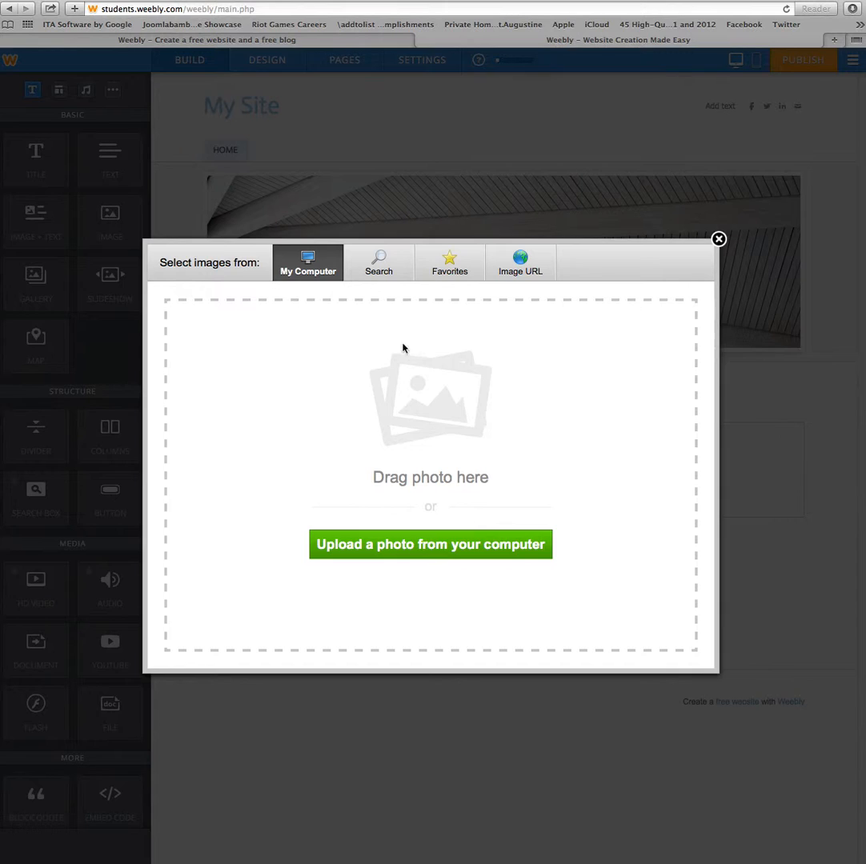
click(718, 240)
mouse_move(224, 117)
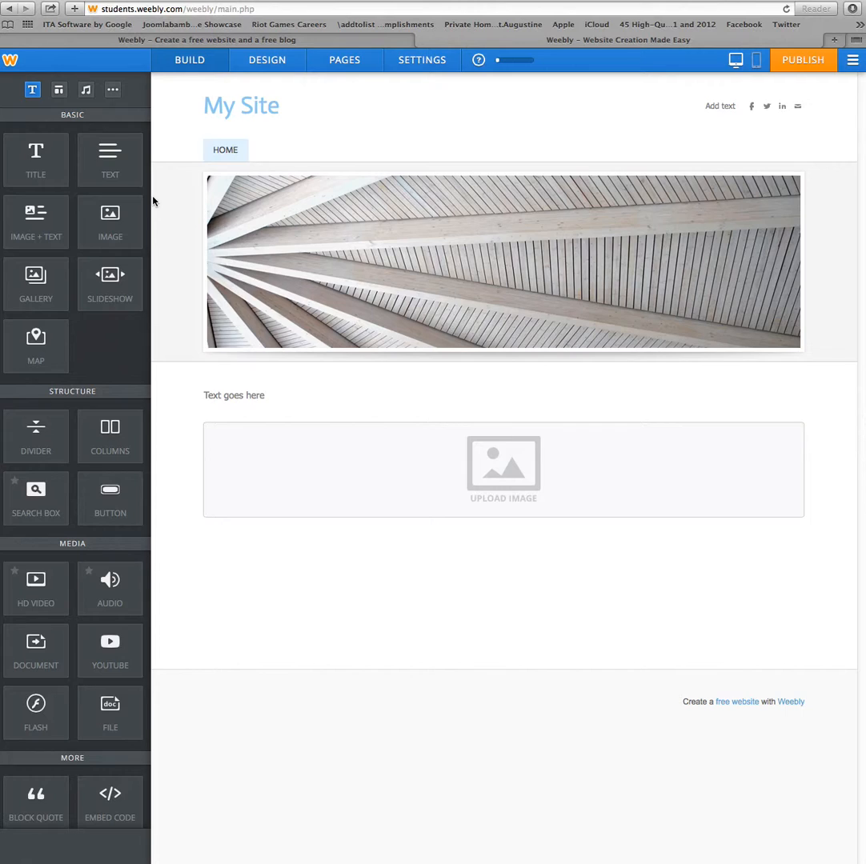
click(358, 64)
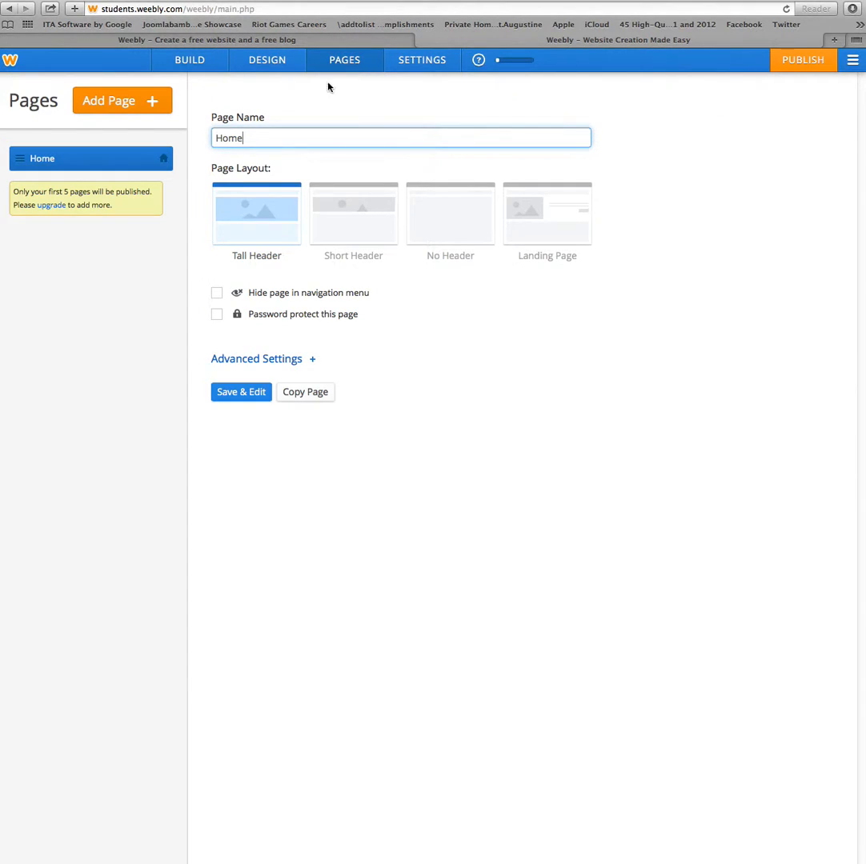
- Add a standard page named 'About Me' with the Landing Page layout and open it for editing
click(108, 111)
click(107, 144)
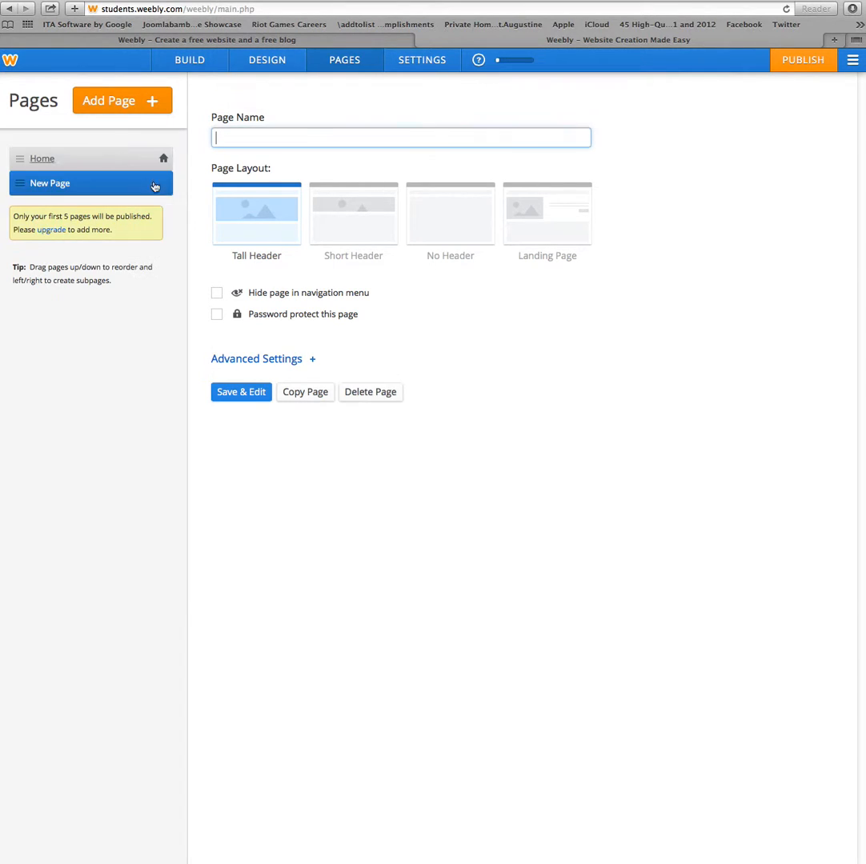
text(About Me)
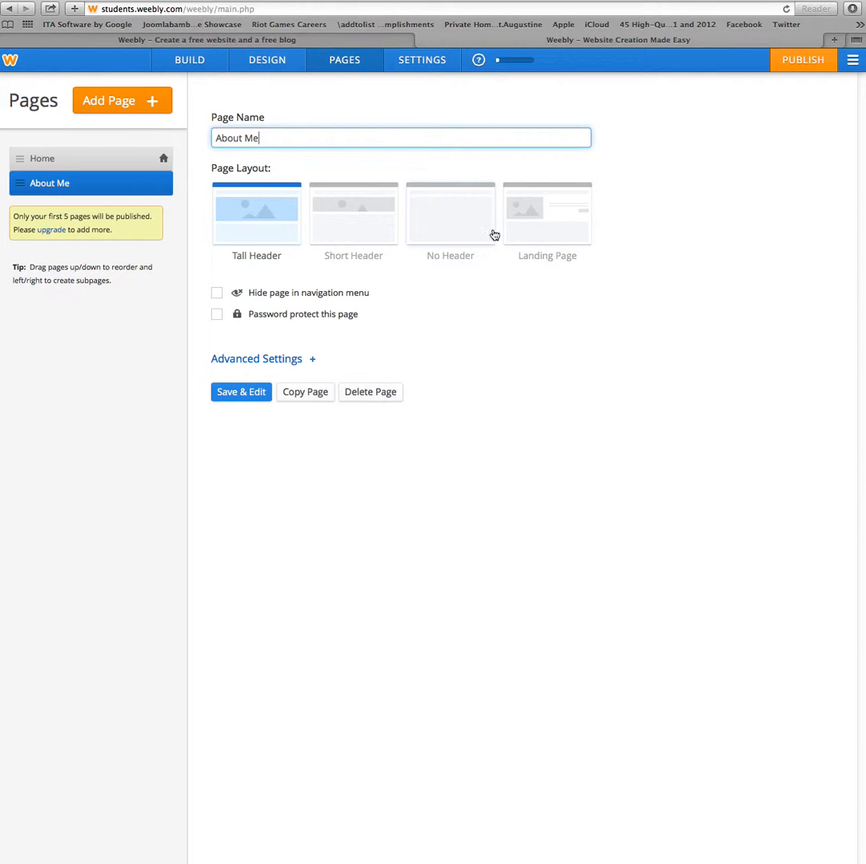
click(528, 230)
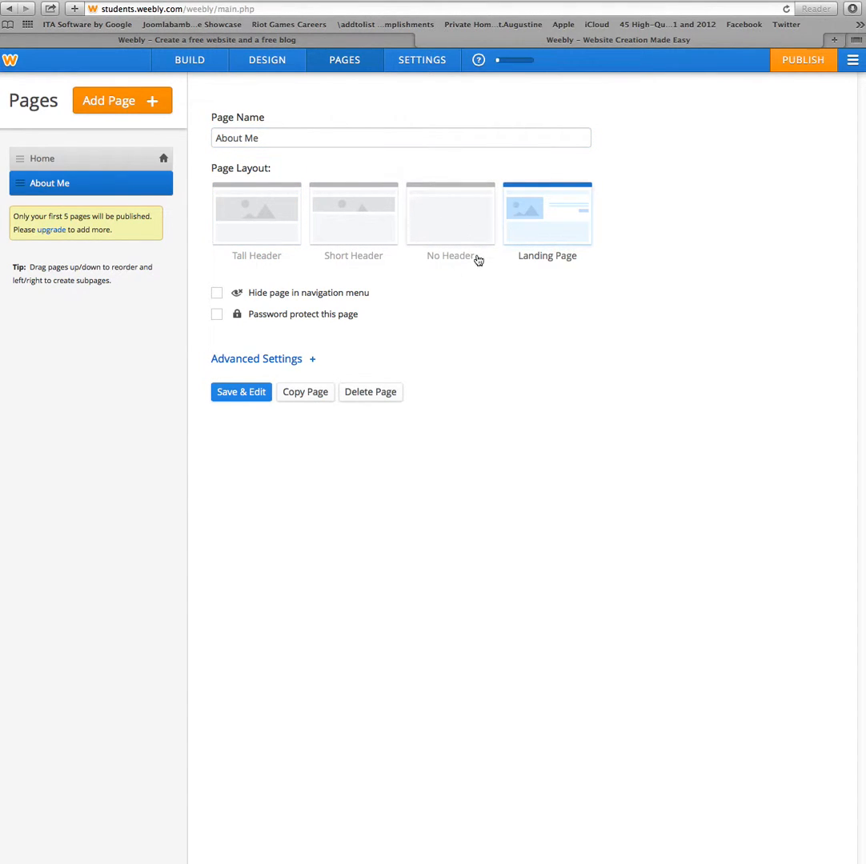
click(254, 400)
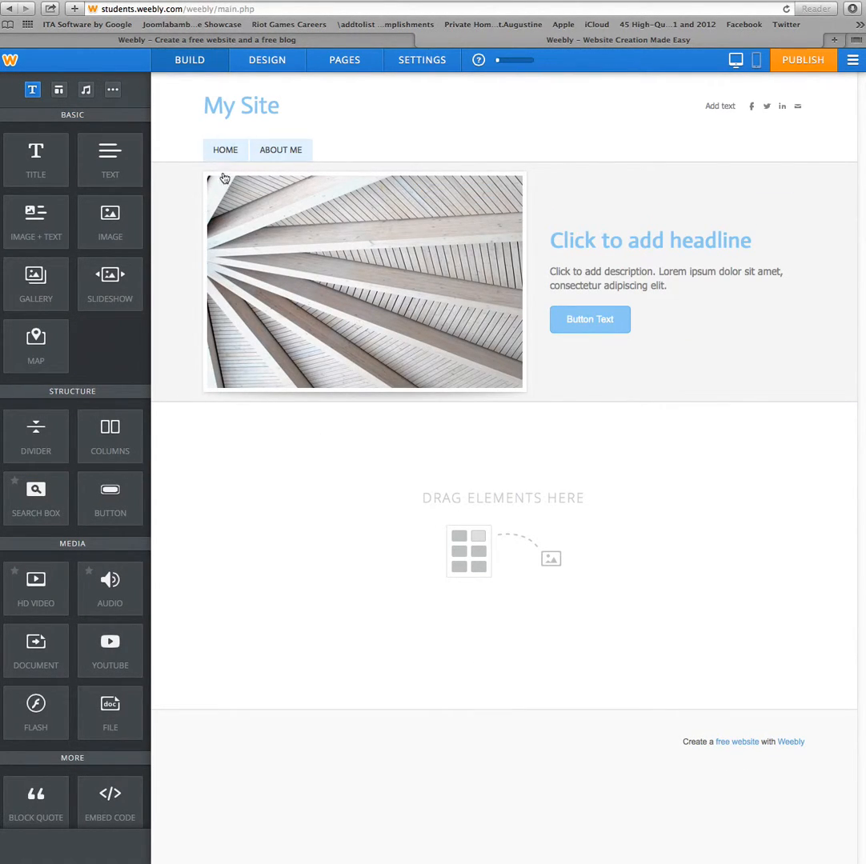
- On the About Me page, change the headline to 'Title' and the description to 'Text Here'
click(279, 151)
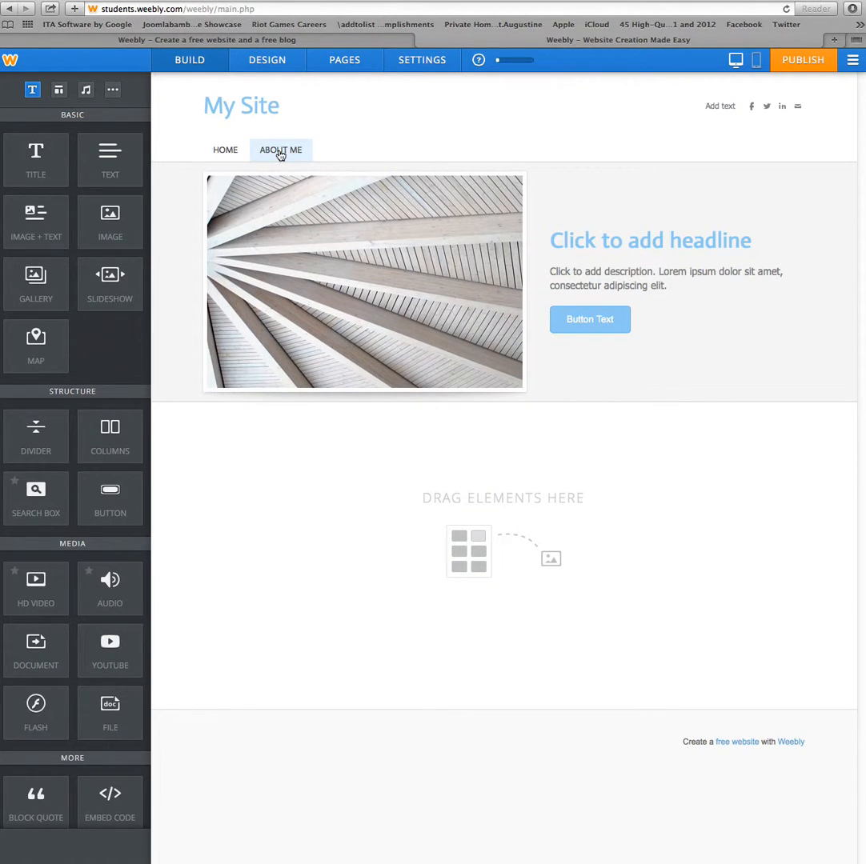
click(608, 240)
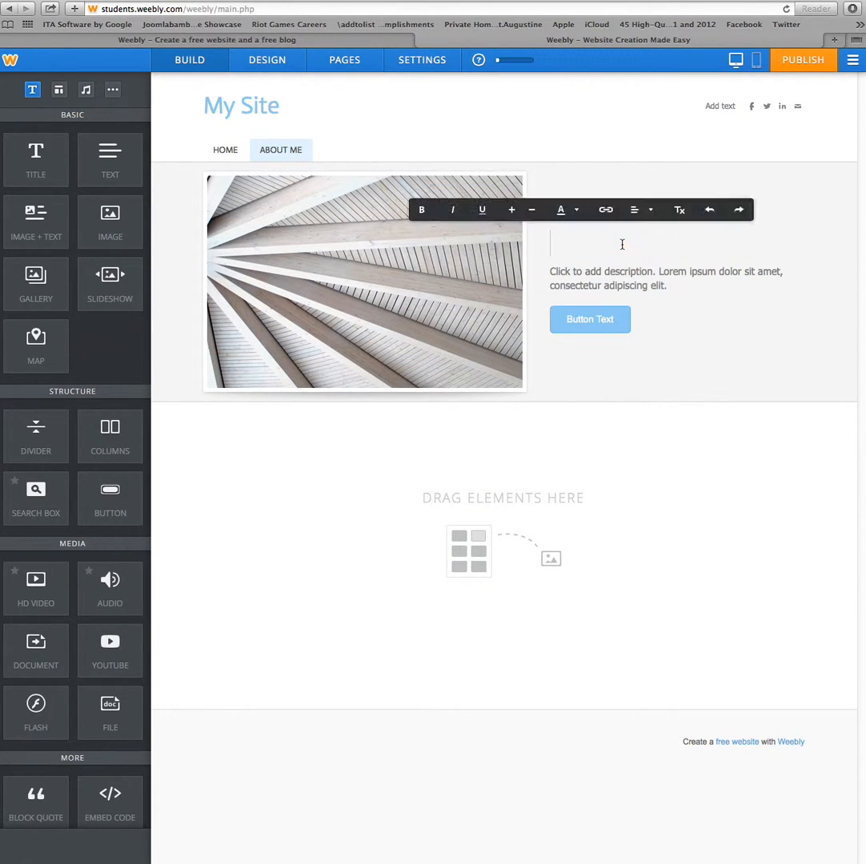
text(Title)
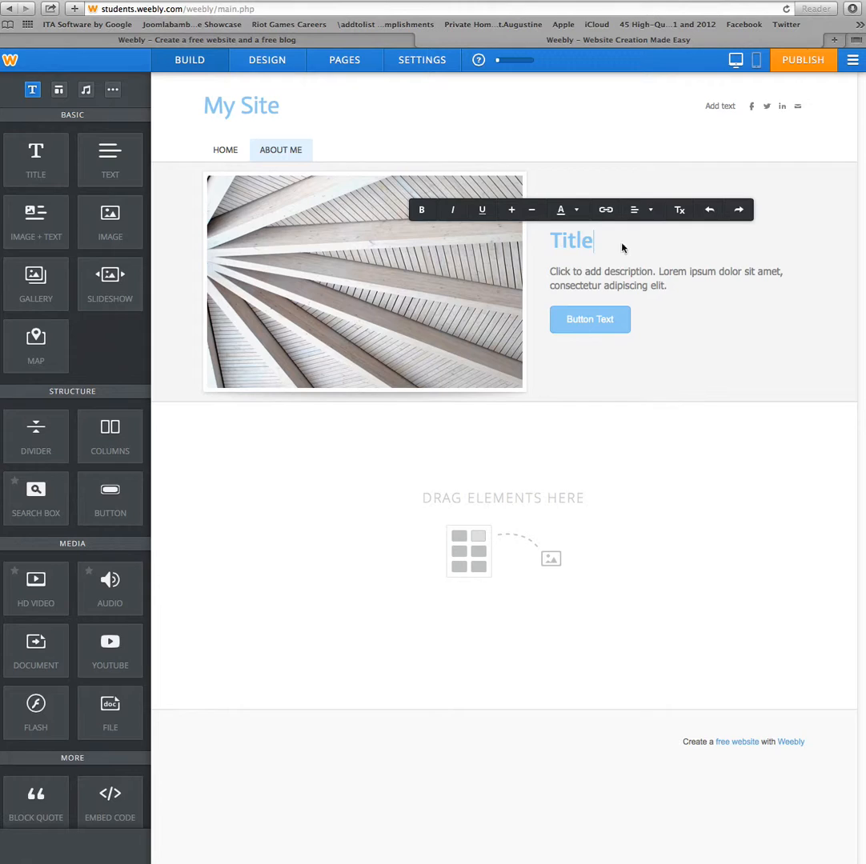
click(633, 285)
text(Text Here)
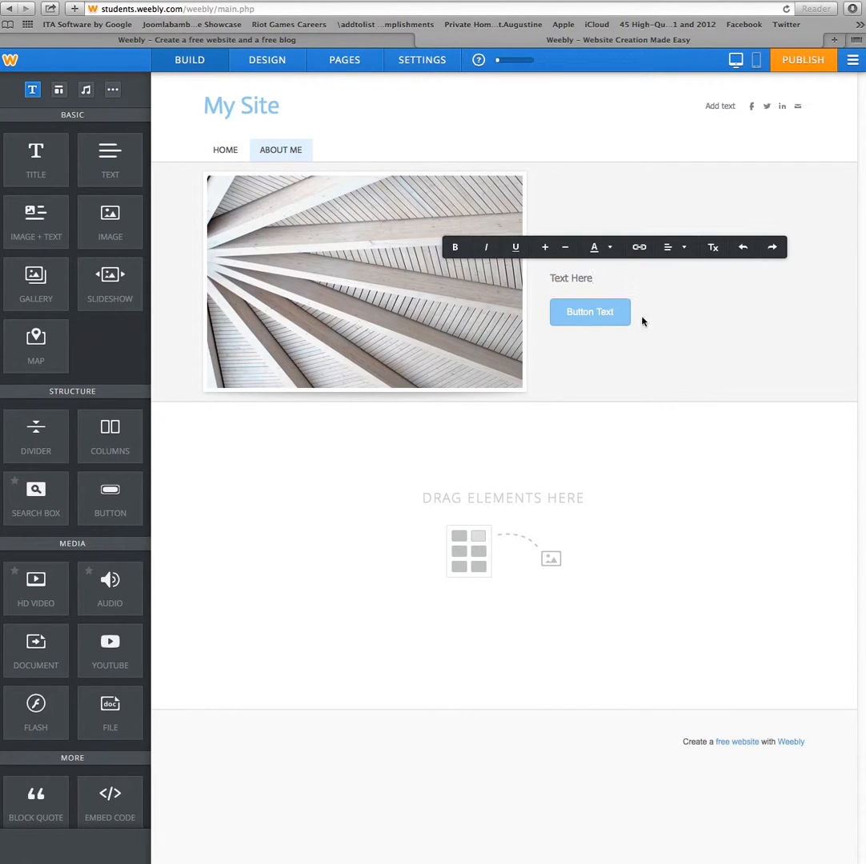
click(630, 486)
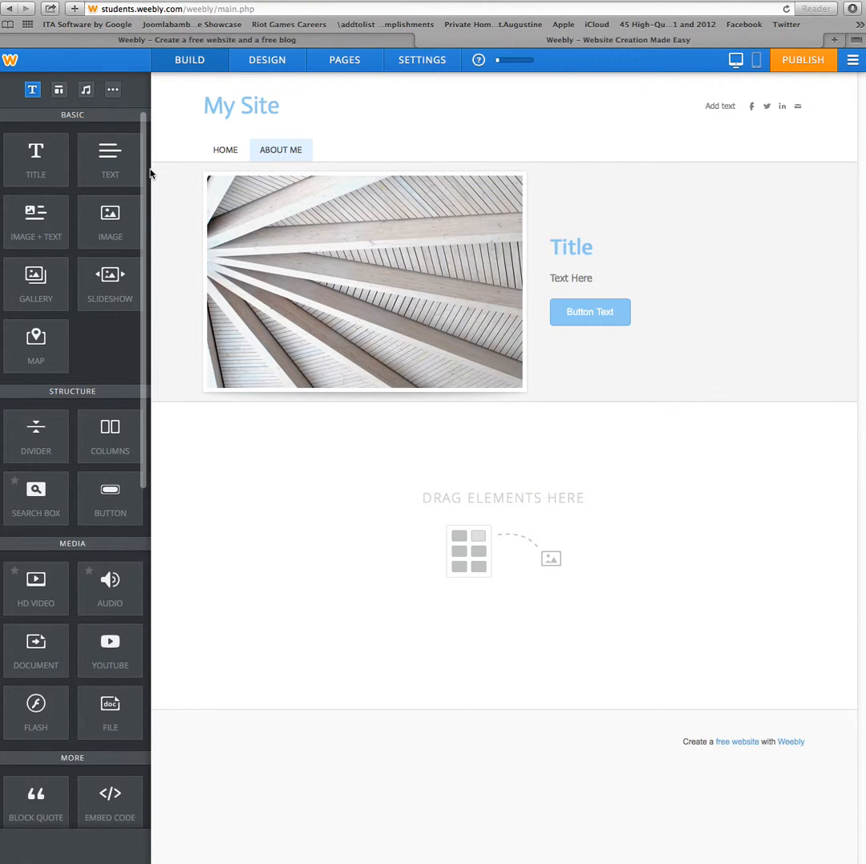
- Add a two-column section below the banner and a 'Type' heading above it
drag(110, 436, 454, 509)
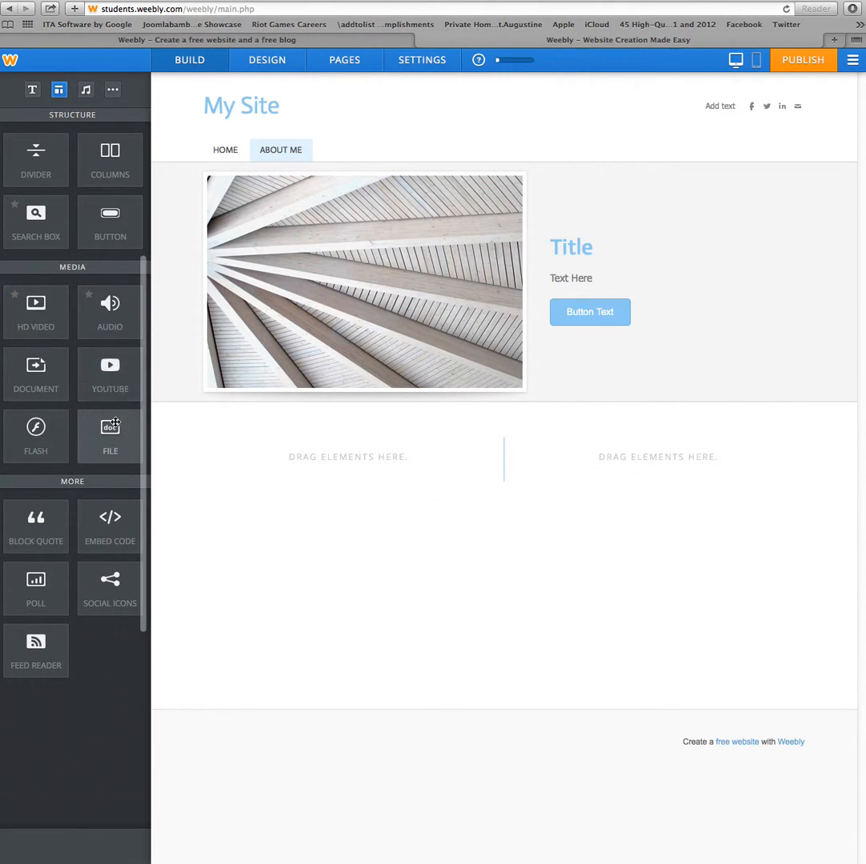
scroll(97, 210, down, 5)
scroll(97, 210, up, 5)
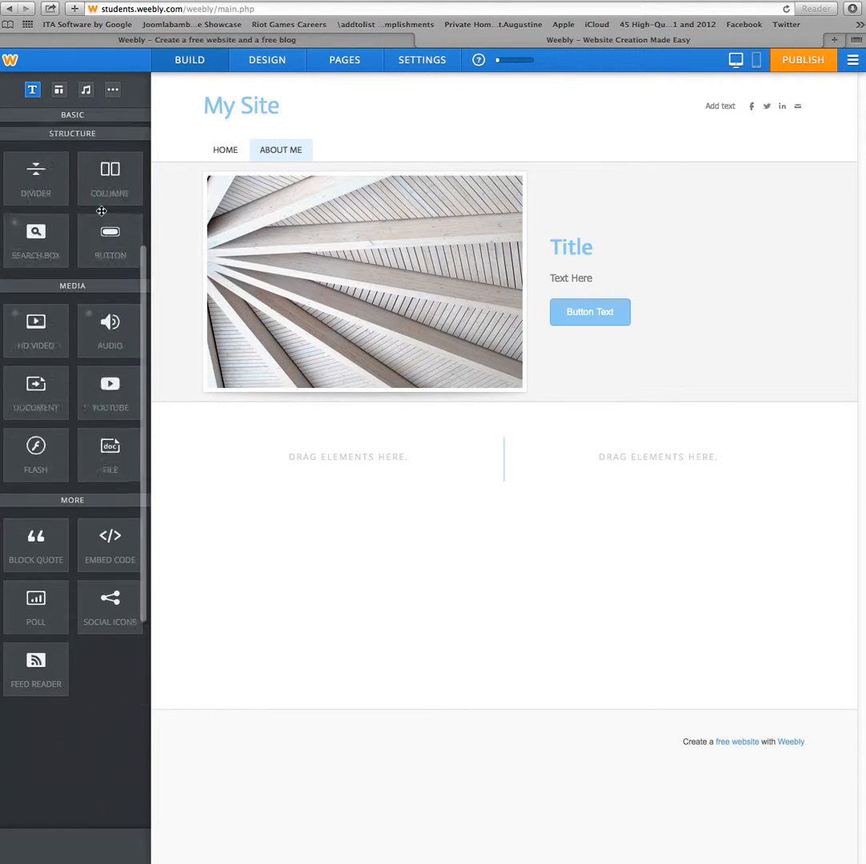
drag(35, 166, 367, 467)
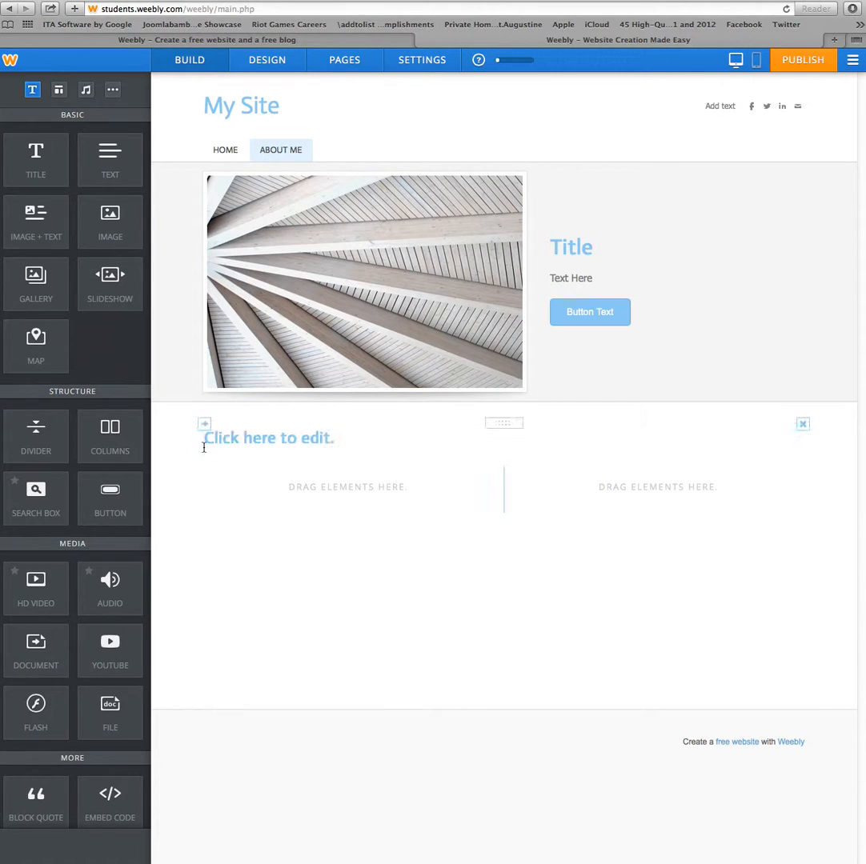
click(234, 434)
text(Type)
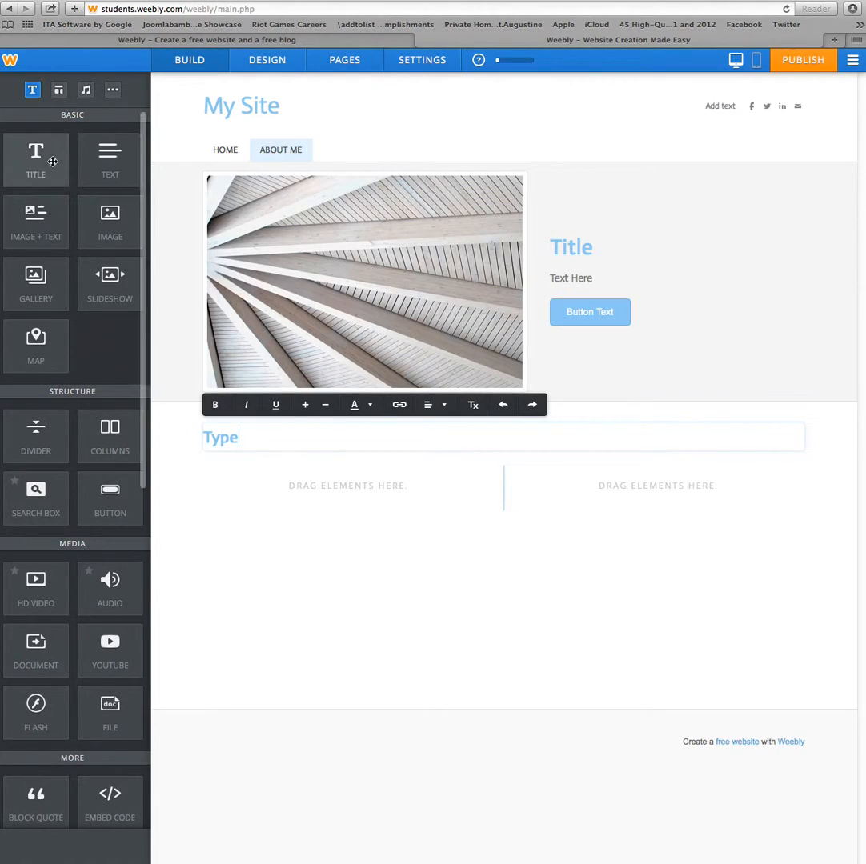
- Fill the columns with 'Text' on the left and a 'Title' heading on the right
drag(109, 156, 282, 511)
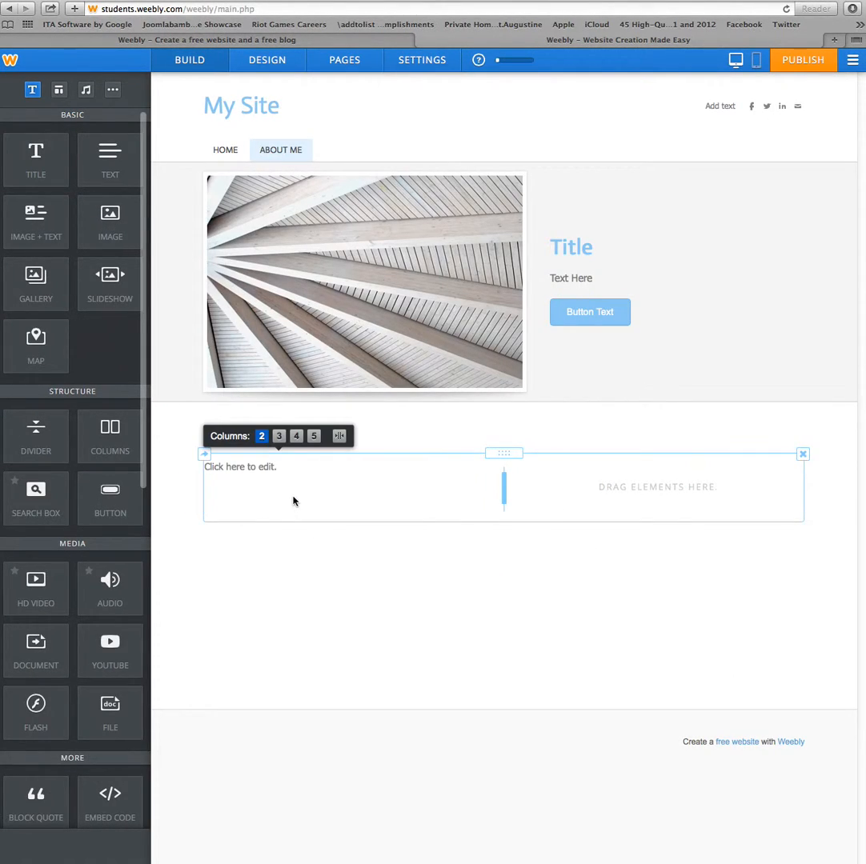
drag(35, 164, 669, 518)
click(590, 475)
text(Title)
click(271, 475)
text(Text)
click(374, 655)
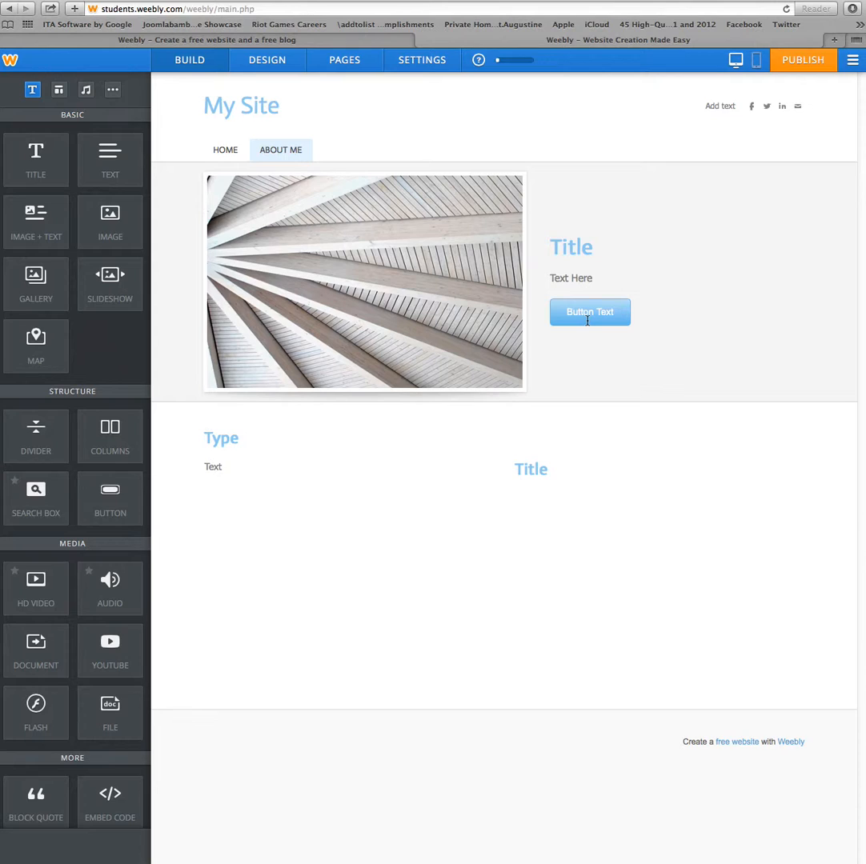
- Publish the site to studenttest1website.weebly.com, skipping the Categorize dialog
click(802, 60)
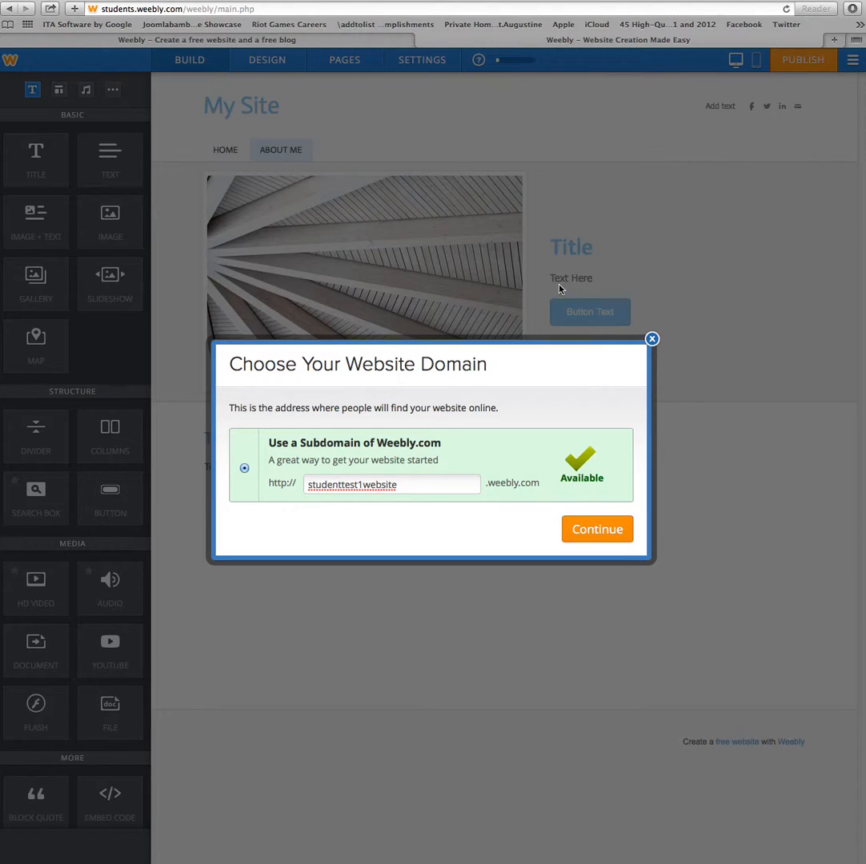
click(415, 485)
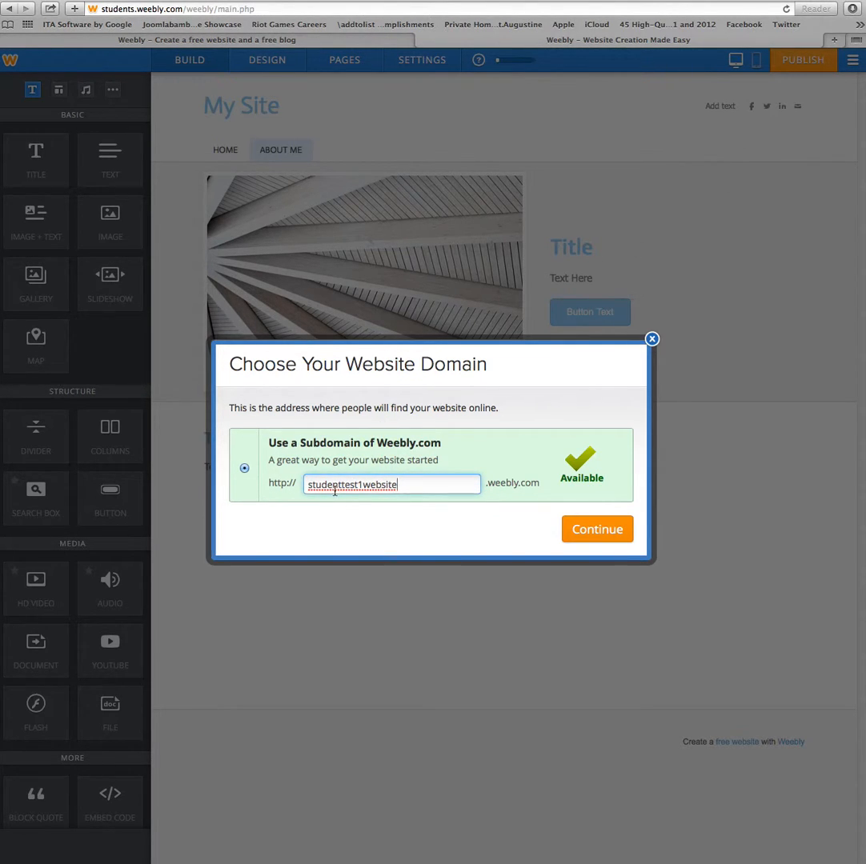
click(597, 535)
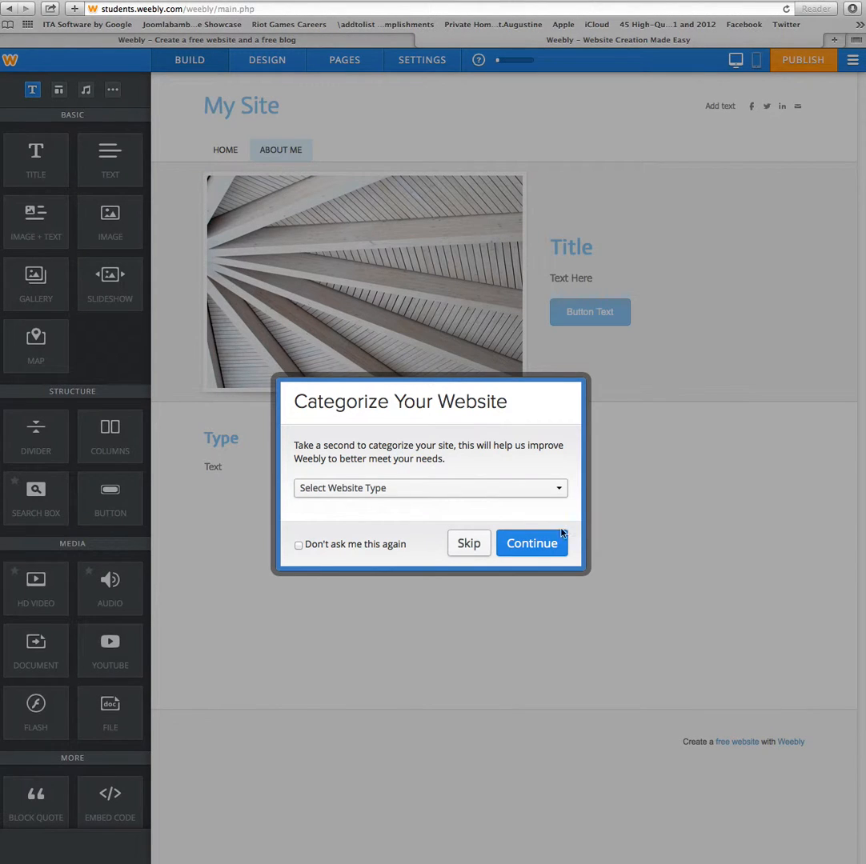
click(478, 546)
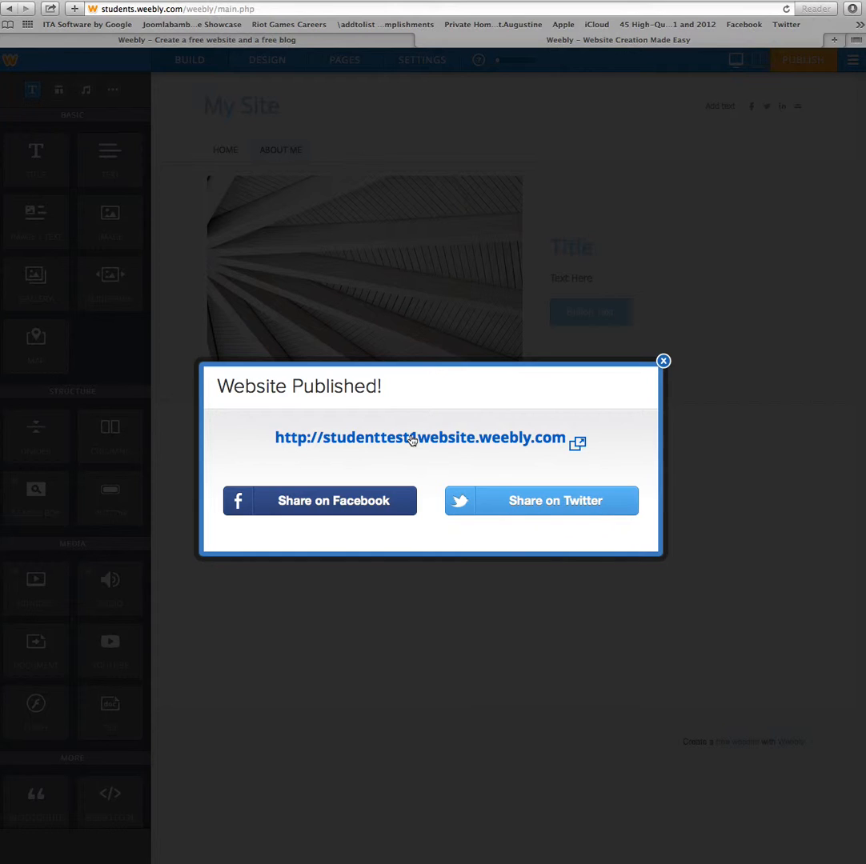
- Browse the live site's About Me and Home pages, then close the publish notice in the editor
click(342, 437)
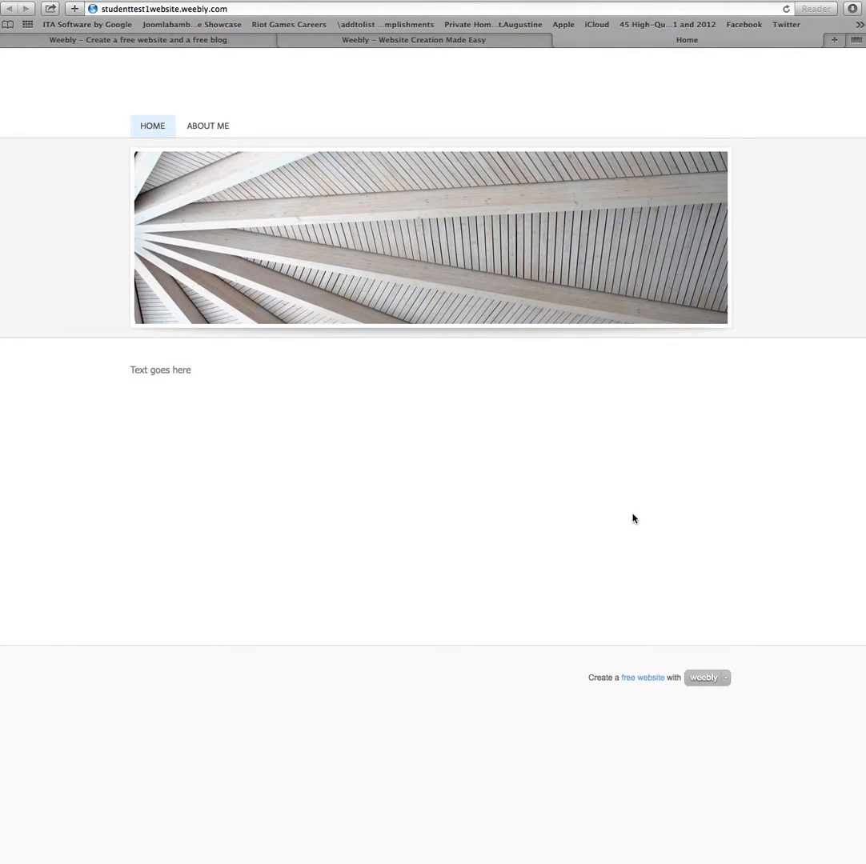
click(204, 134)
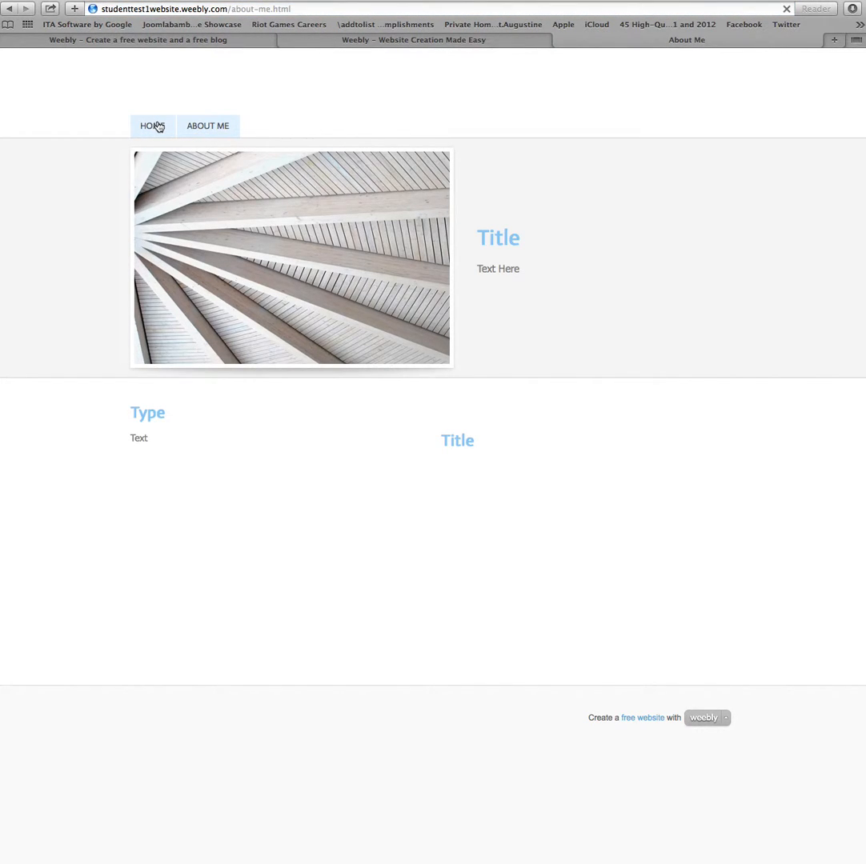
click(158, 127)
click(194, 128)
click(155, 127)
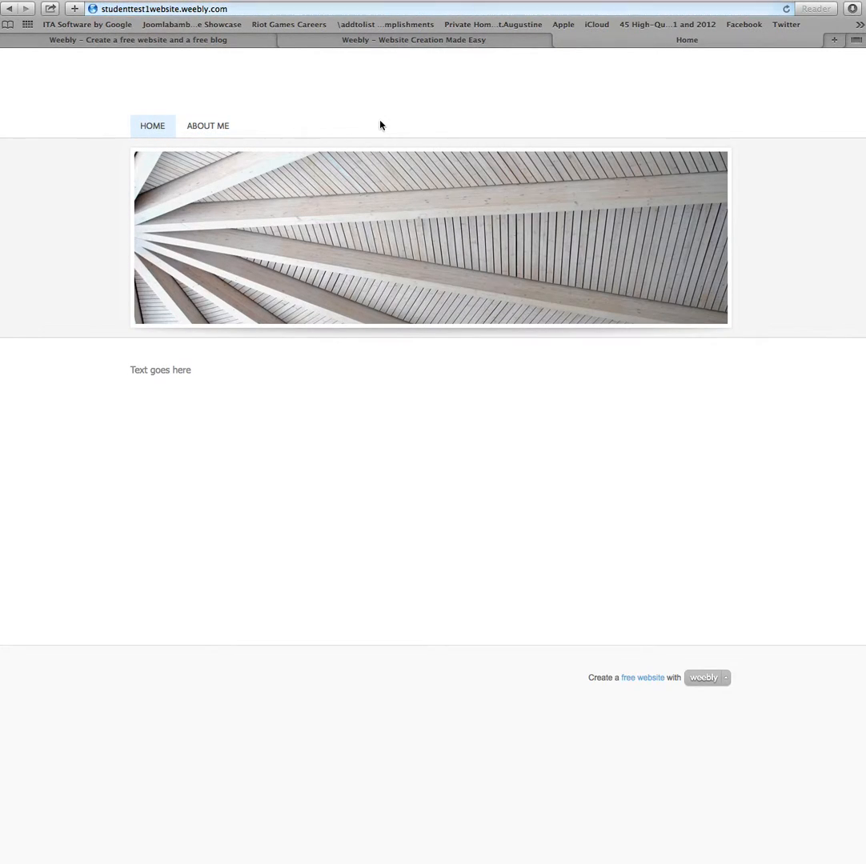
click(396, 39)
click(663, 363)
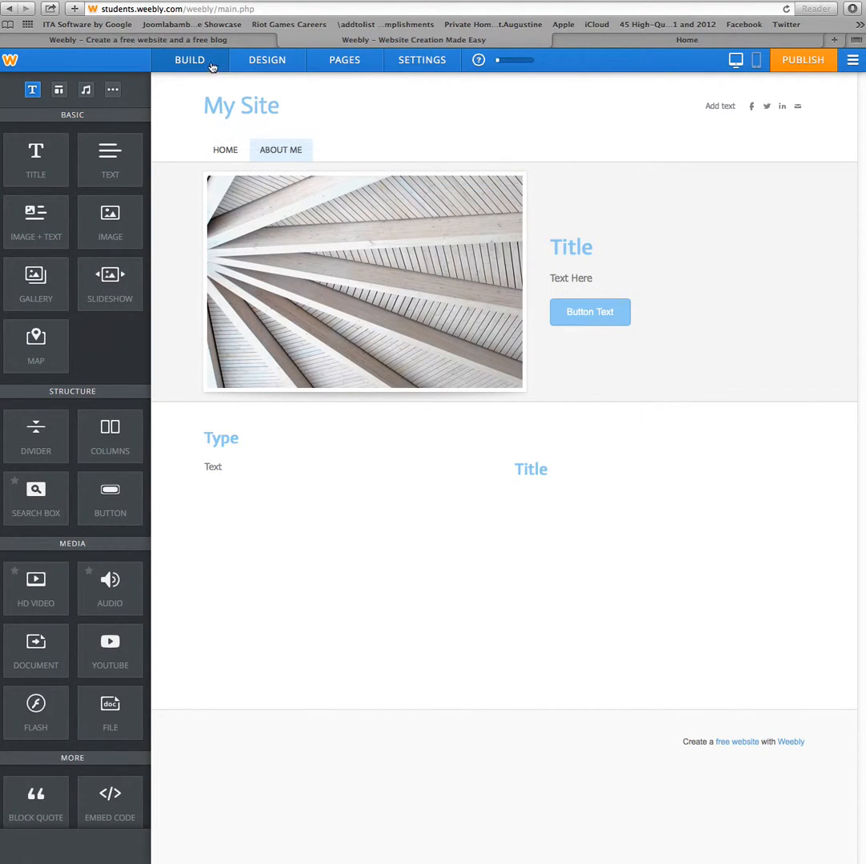
- Reload the My Students list so the test student's account shows 1 site
click(167, 36)
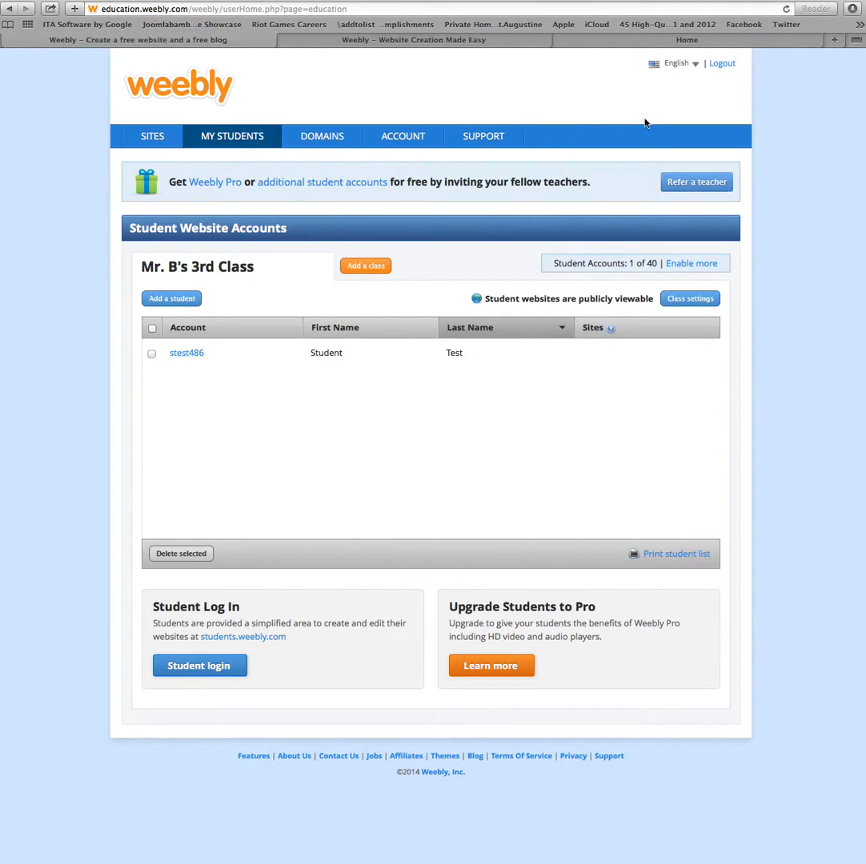
click(787, 10)
click(611, 354)
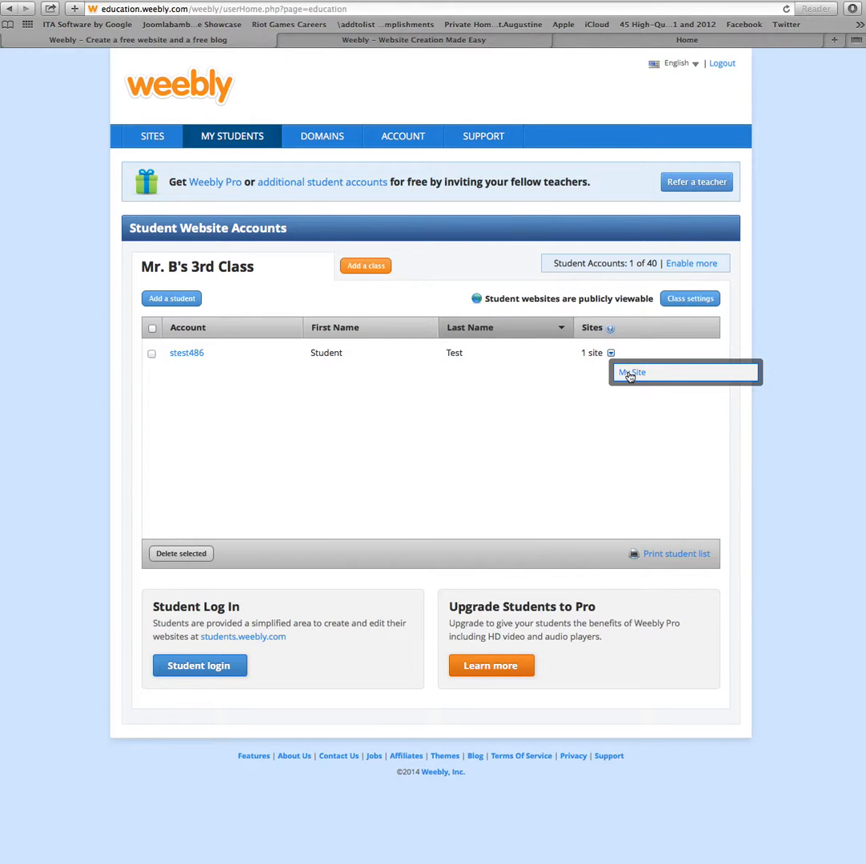
click(630, 374)
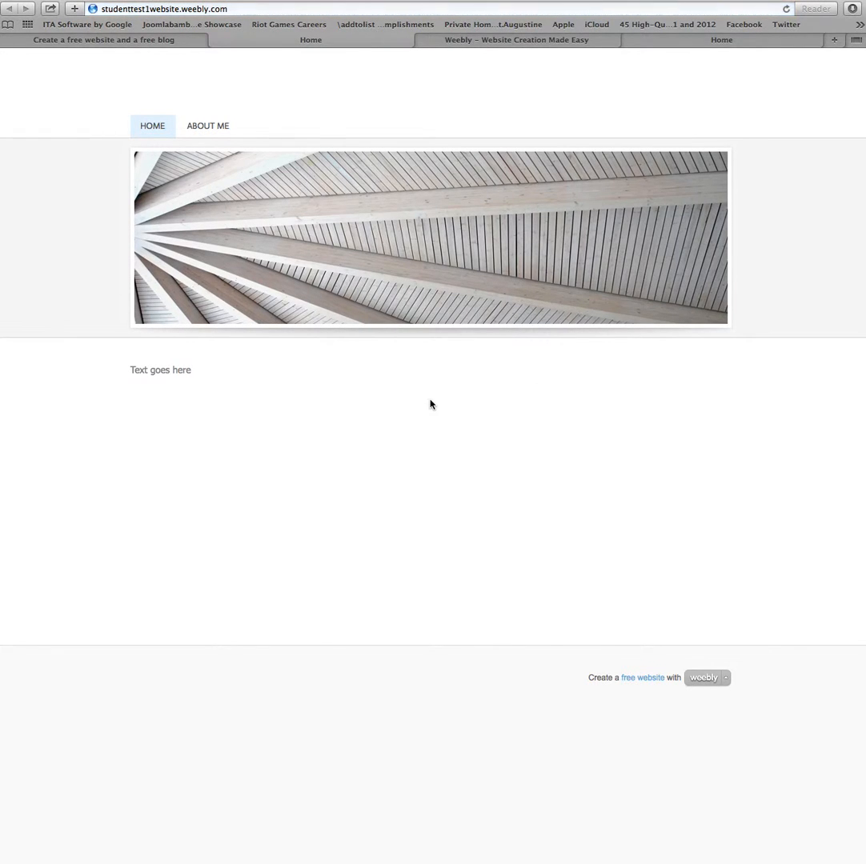
click(204, 128)
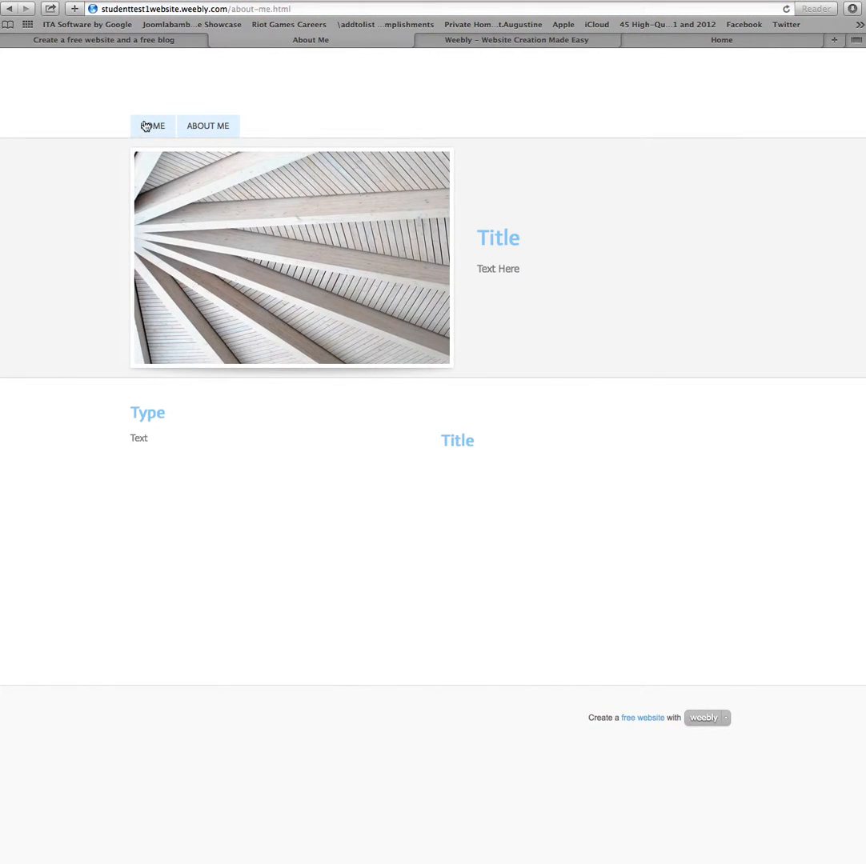
click(148, 126)
click(215, 39)
click(498, 388)
click(501, 414)
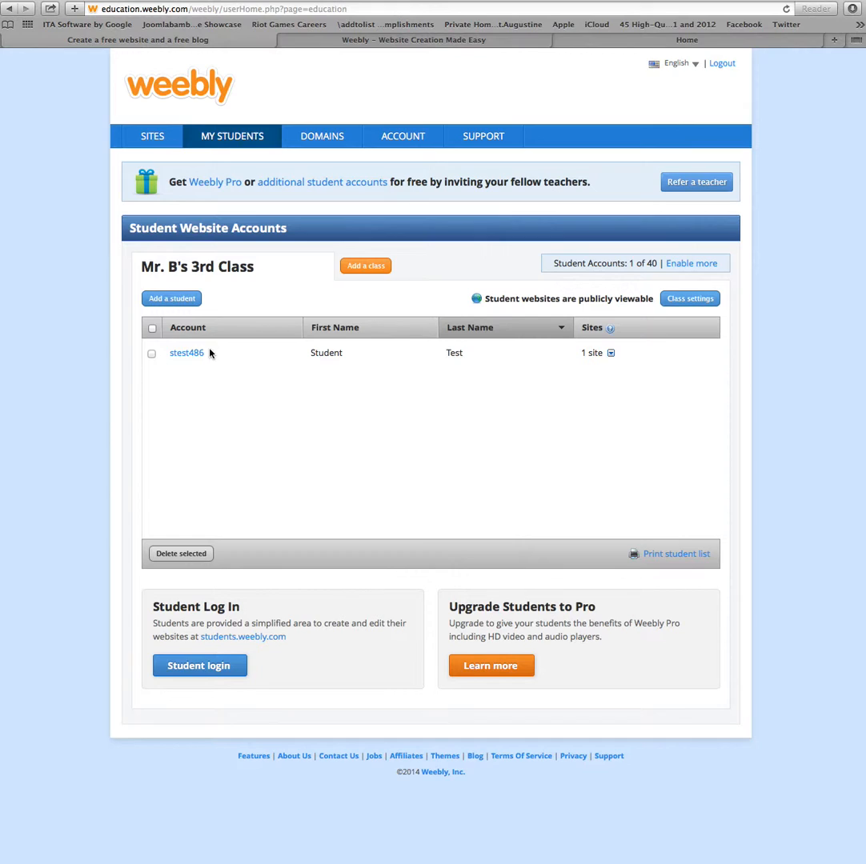
- Tick the checkbox on the test student's row in the Student Website Accounts table
click(151, 353)
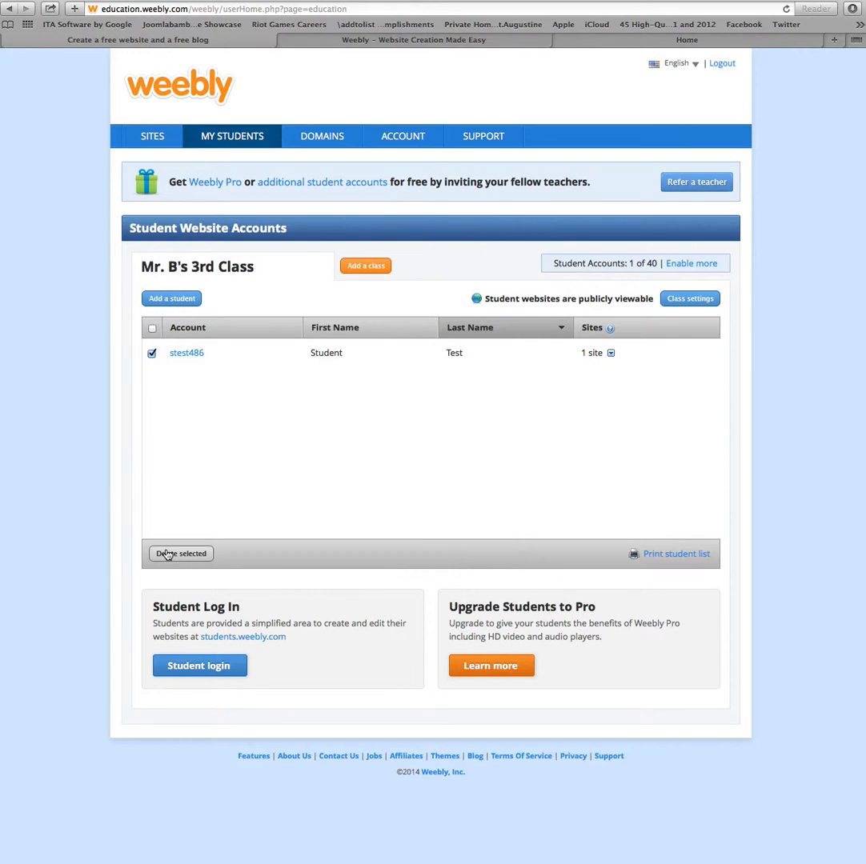